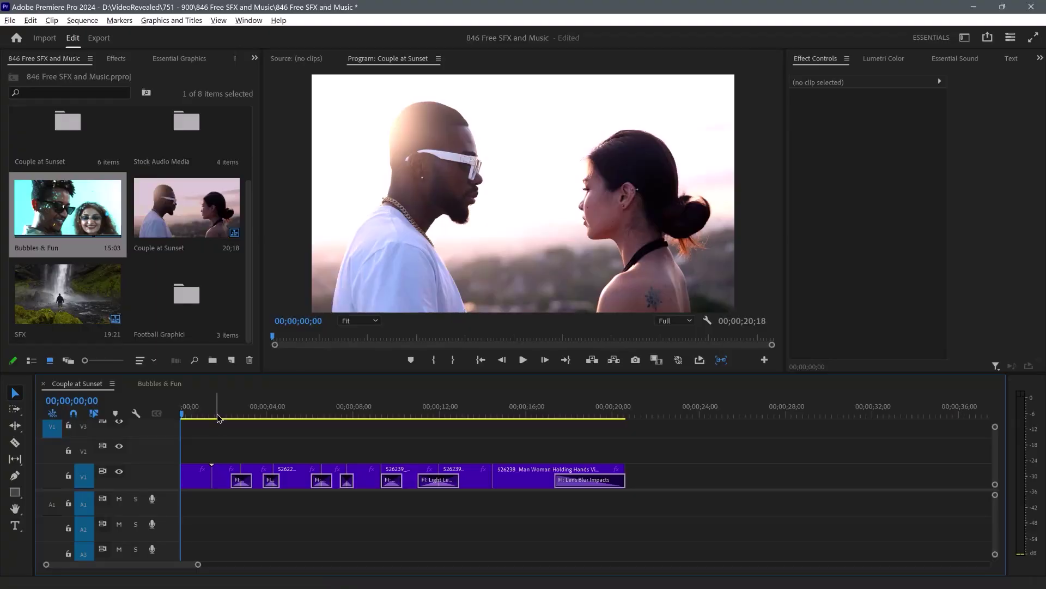
Scrub the Couple at Sunset sequence, then open Essential Sound and switch between its Edit and Browse views
left_click_drag(207, 414, 168, 410)
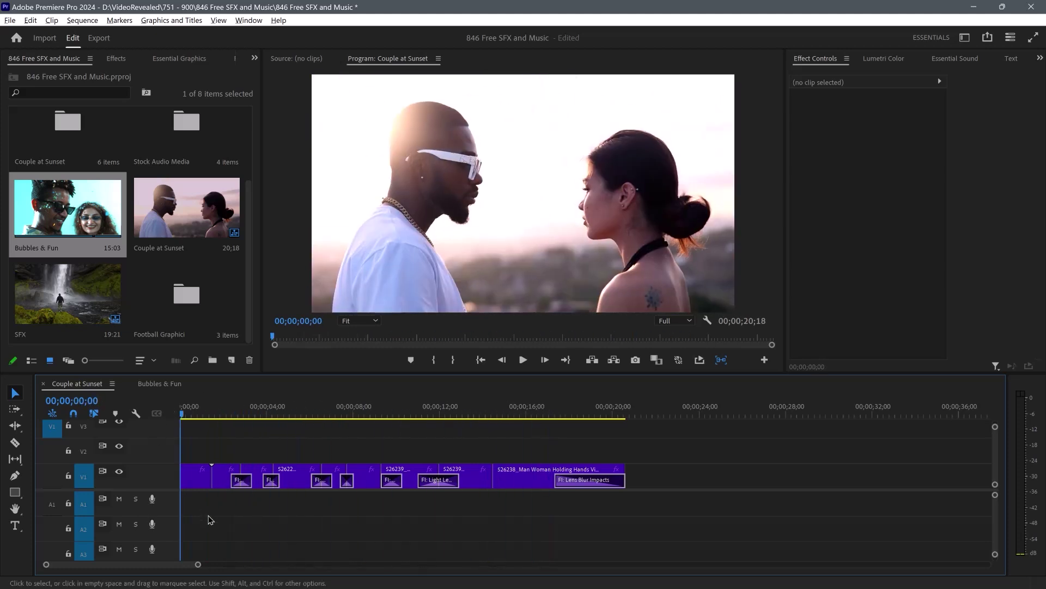
left_click(954, 58)
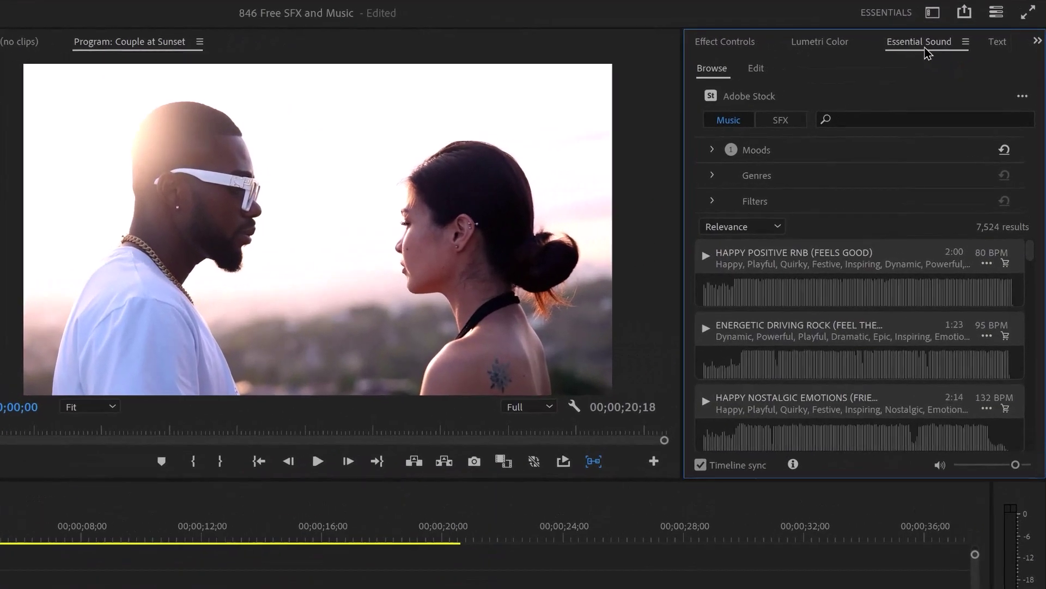
left_click(756, 70)
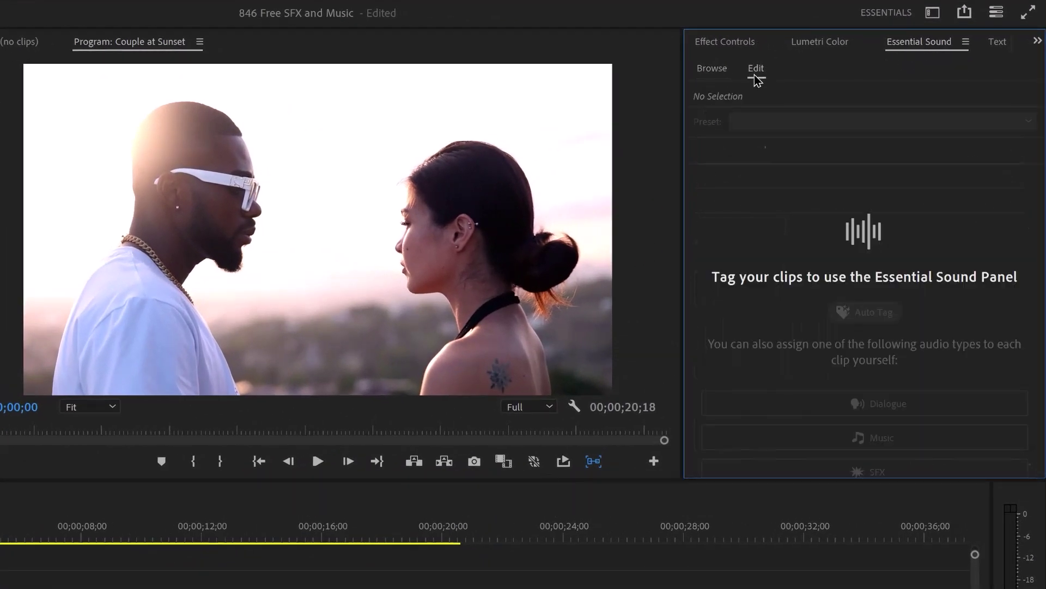
left_click(728, 72)
left_click(756, 70)
left_click(724, 75)
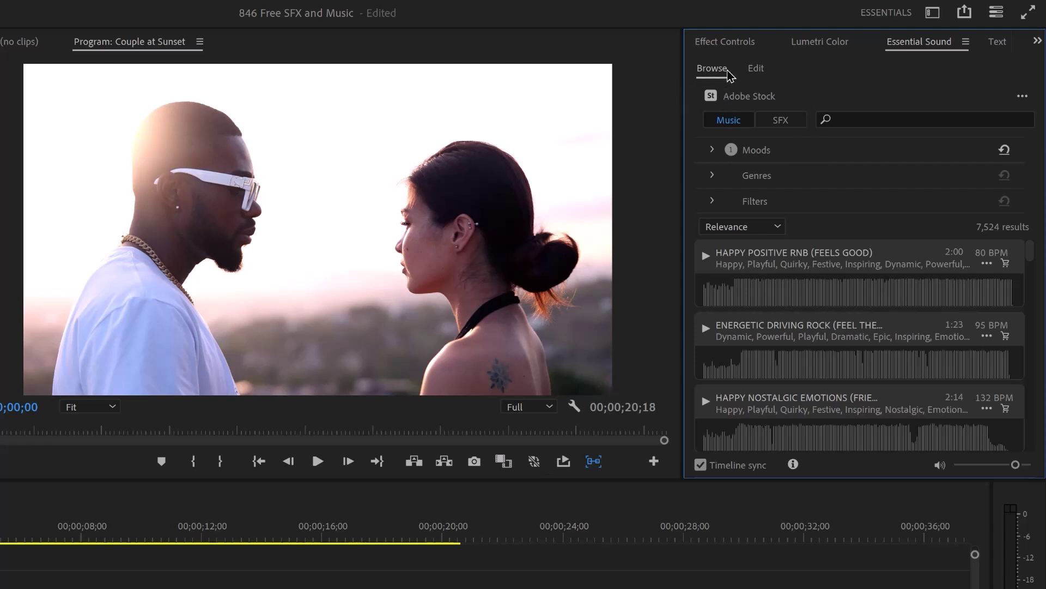
Filter the Adobe Stock music results to free tracks only, giving 575 results
left_click(714, 202)
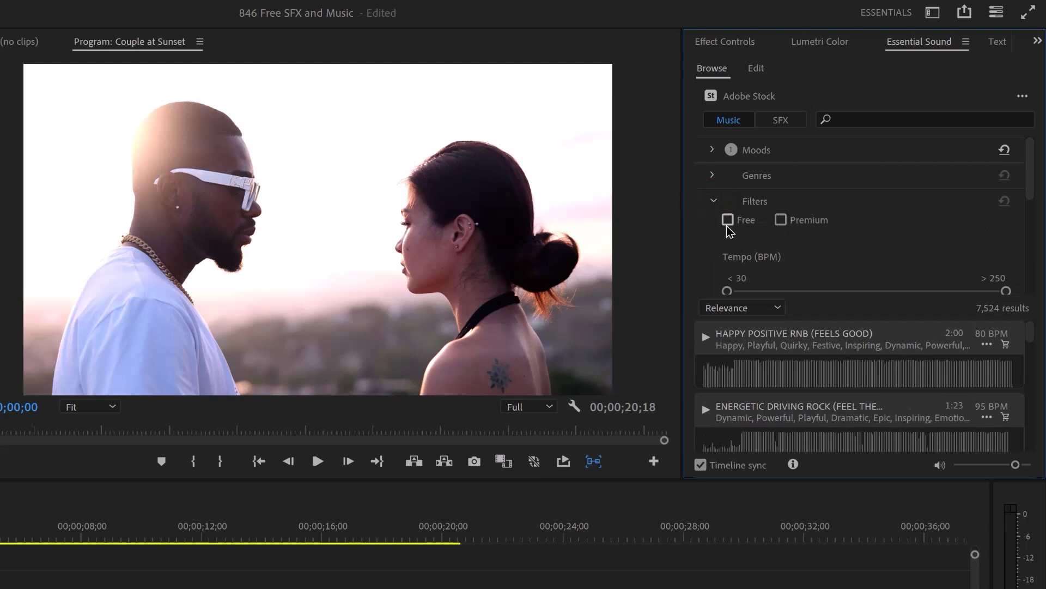
left_click(728, 220)
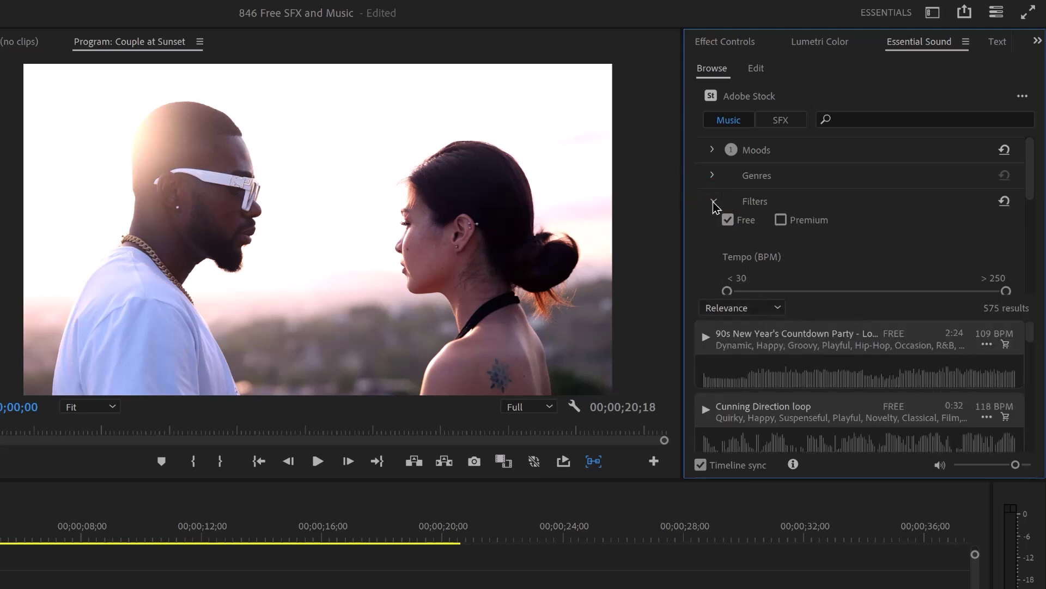
left_click(713, 203)
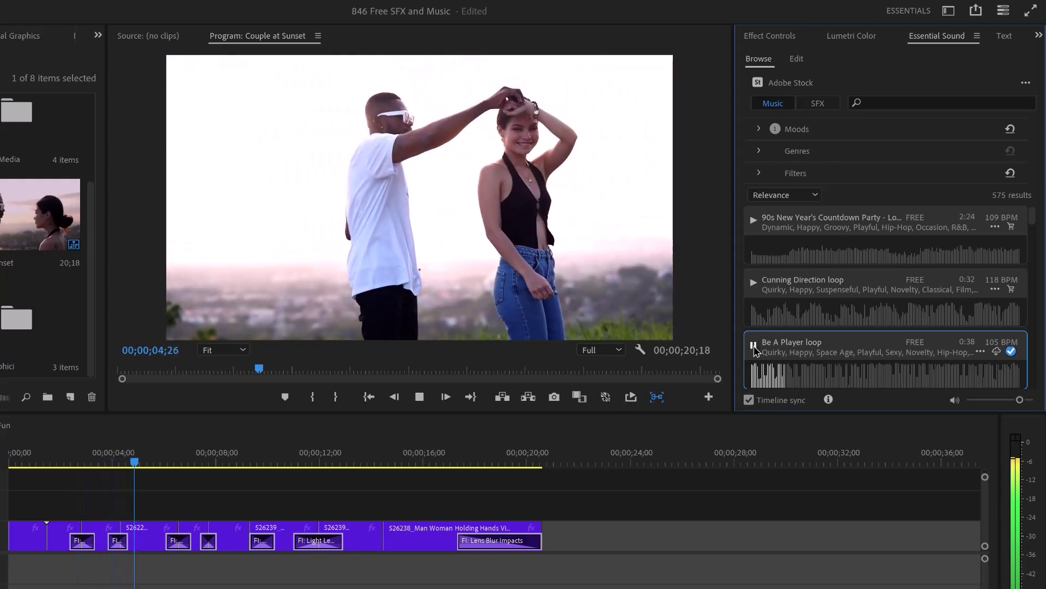
left_click(755, 345)
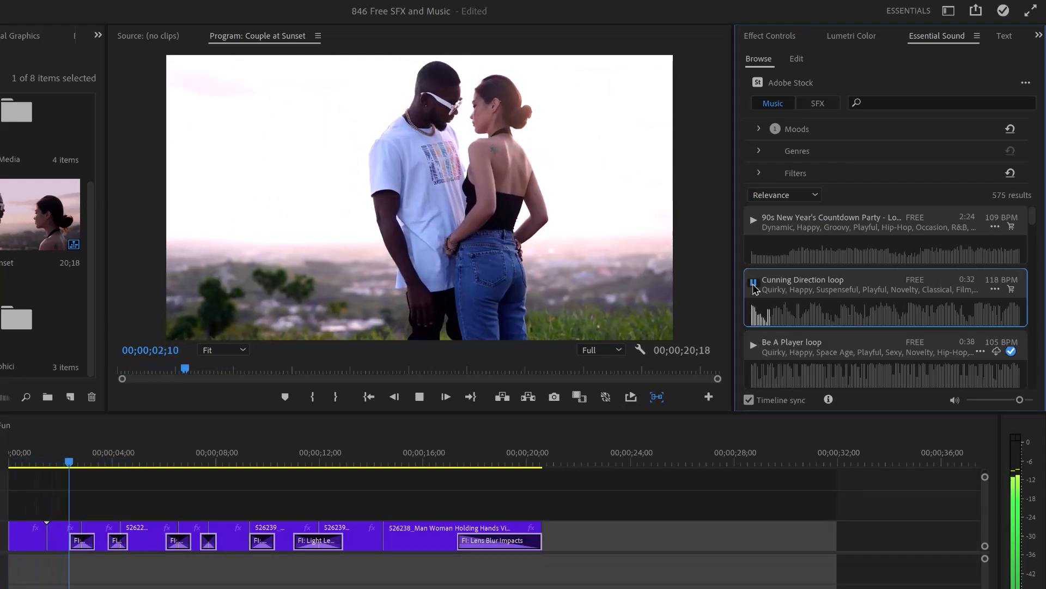
left_click(754, 285)
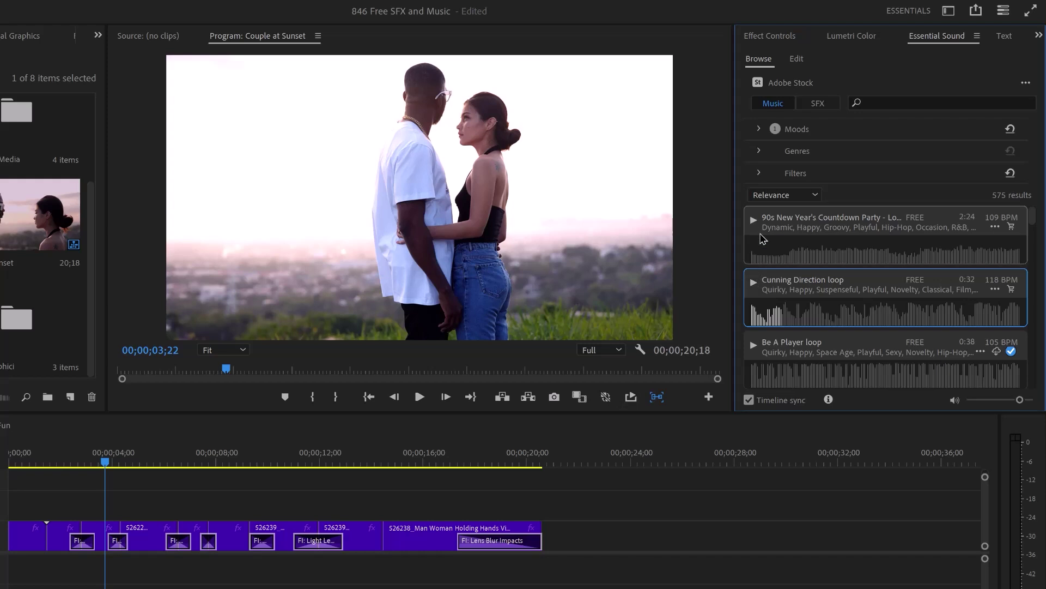
Add the Mellow mood to the free music filter
left_click(760, 129)
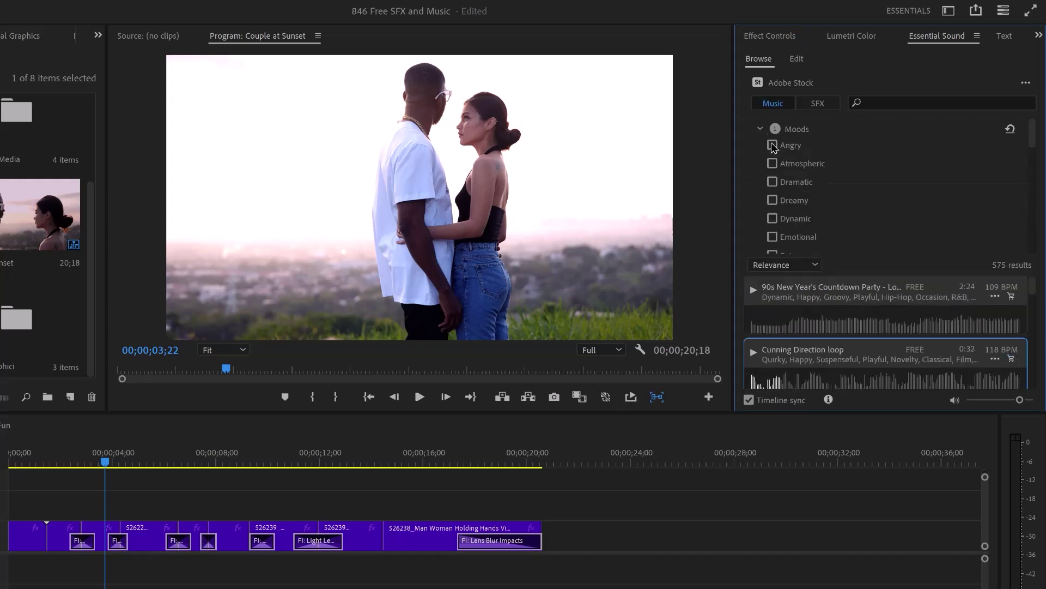
scroll(886, 170, "down", 5)
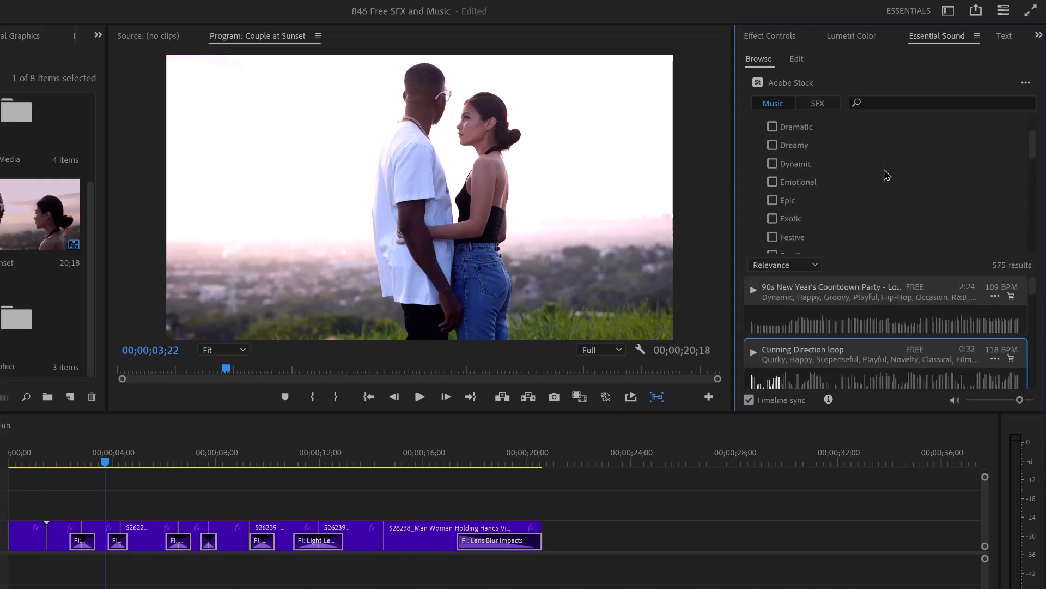
scroll(887, 176, "down", 1)
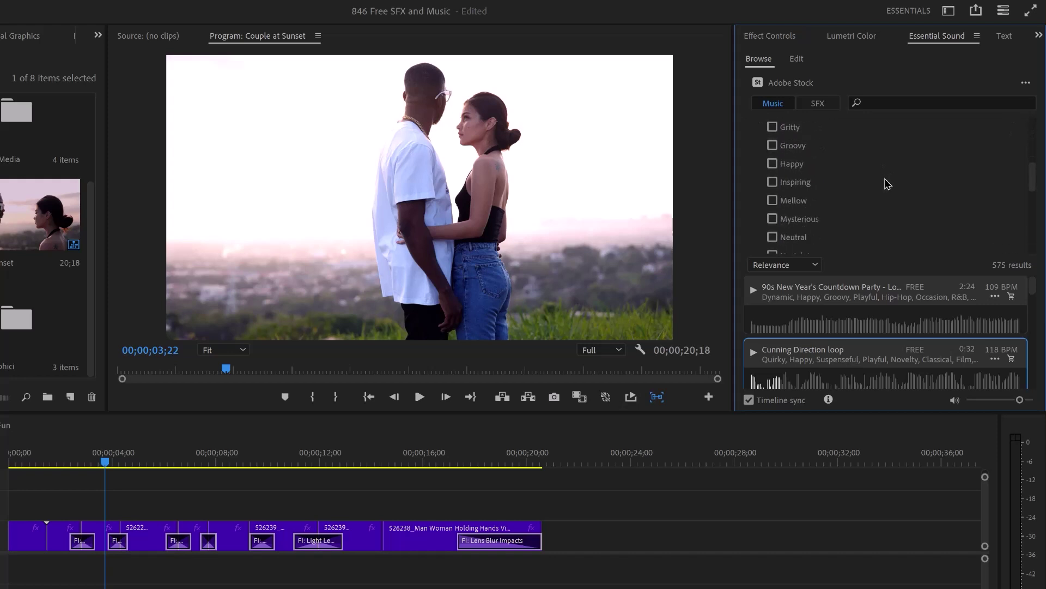
scroll(887, 184, "down", 1)
left_click(772, 192)
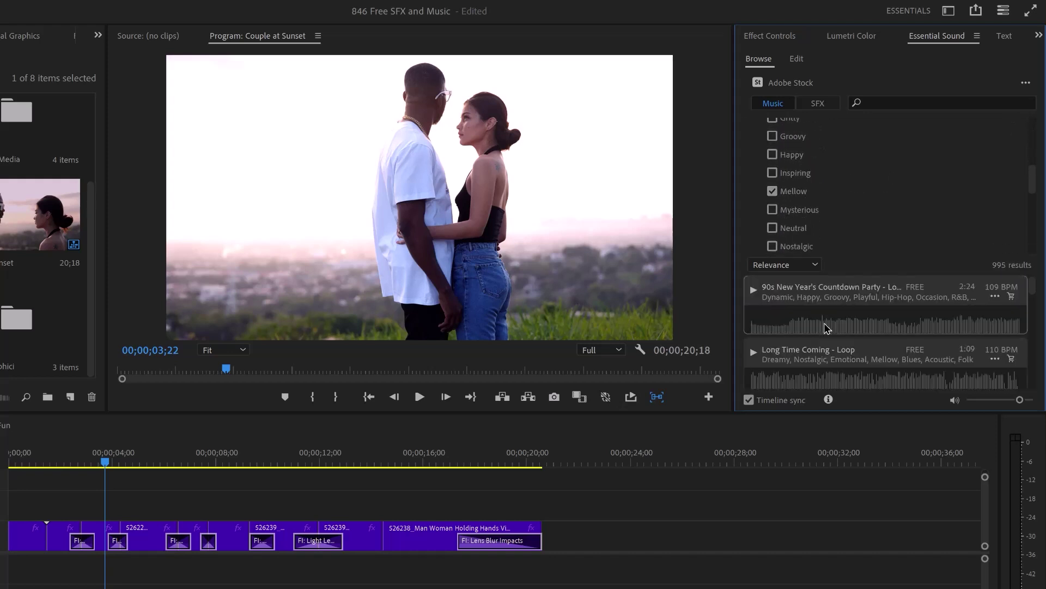
Scroll the 995 results down to RnB Loop (0:27, 93 BPM) and preview it against the sequence
scroll(896, 335, "down", 3)
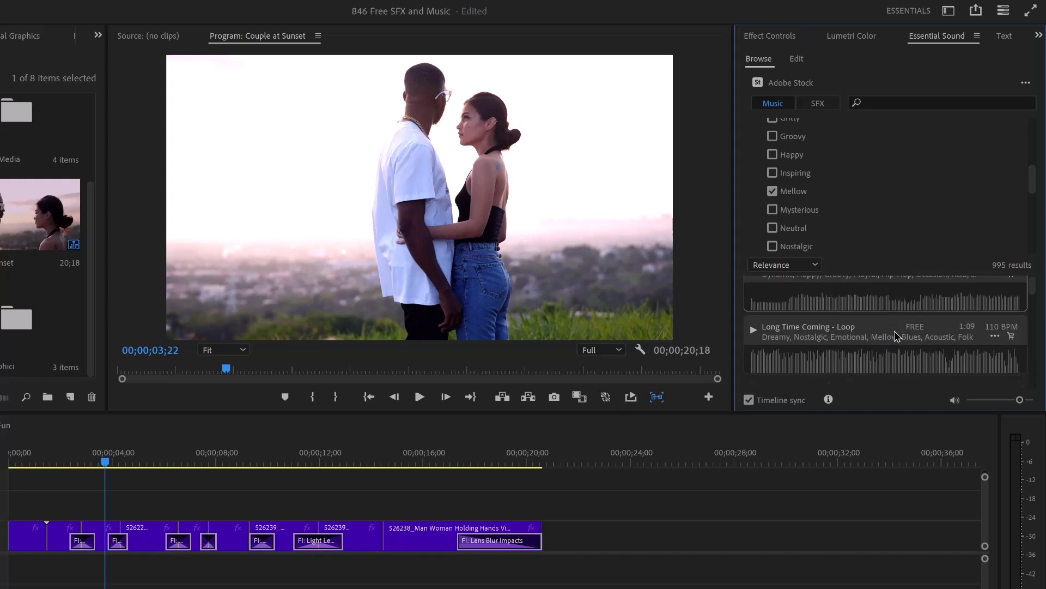
scroll(894, 350, "down", 3)
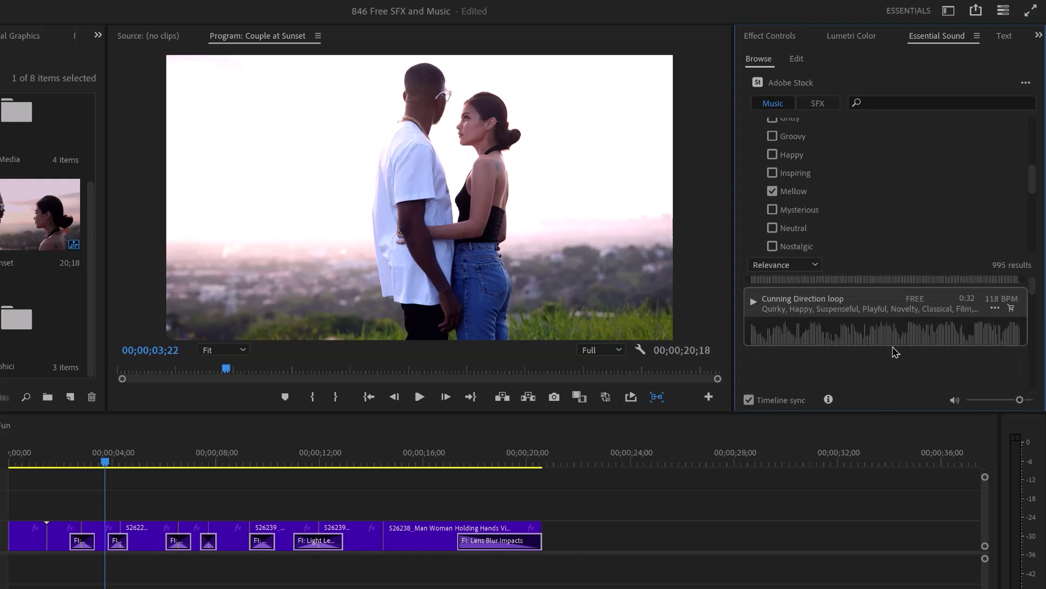
scroll(872, 349, "down", 3)
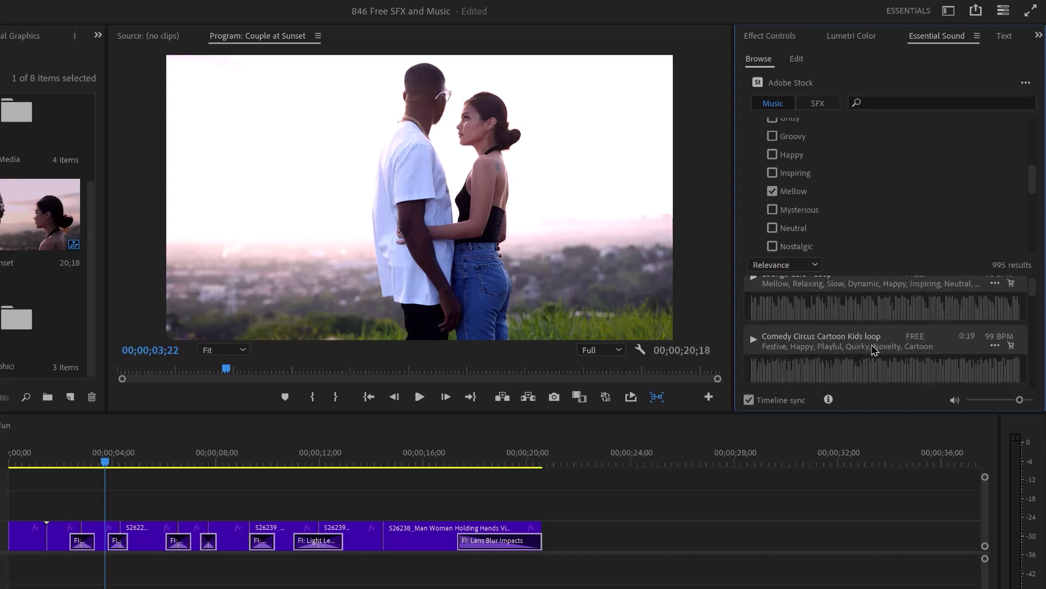
scroll(874, 350, "down", 3)
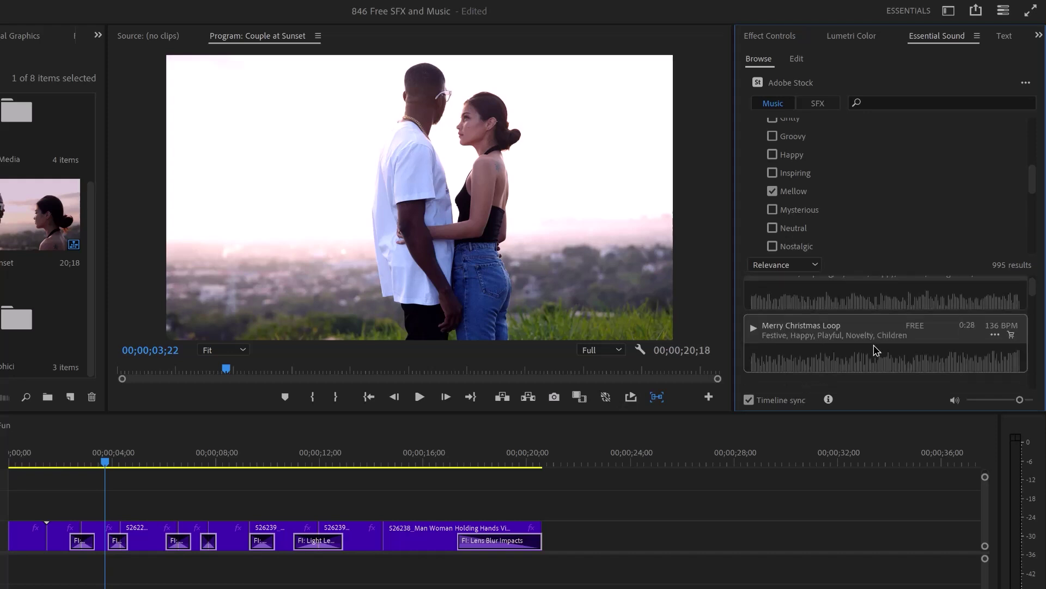
scroll(873, 334, "down", 2)
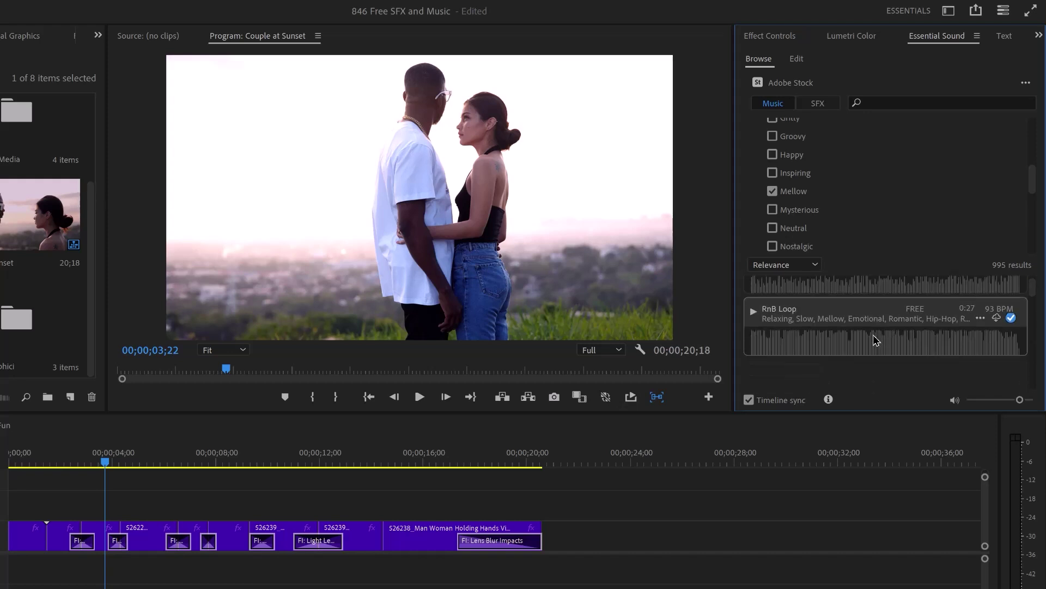
left_click(754, 311)
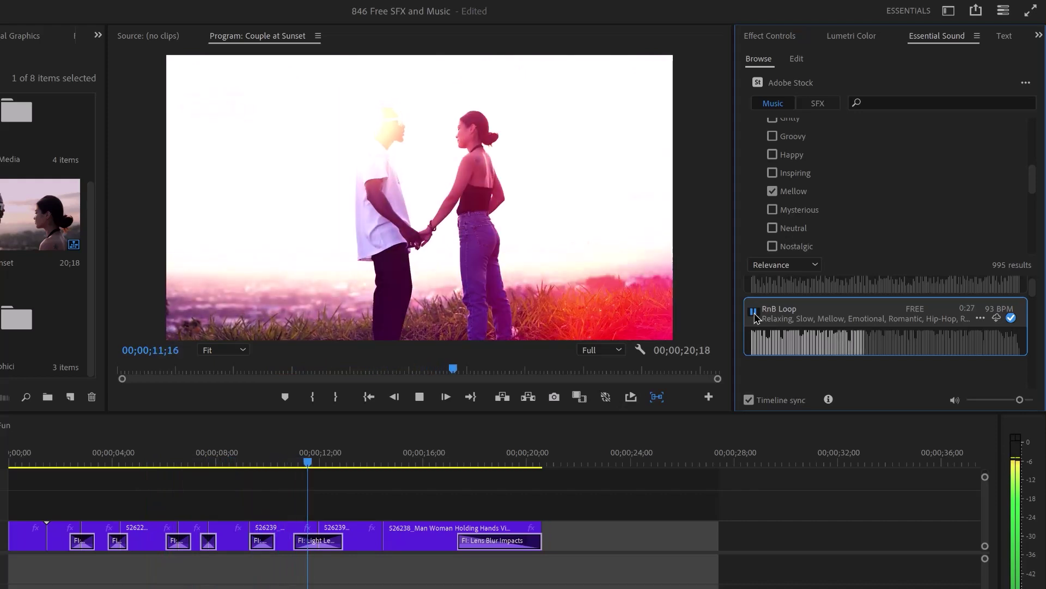
left_click(754, 312)
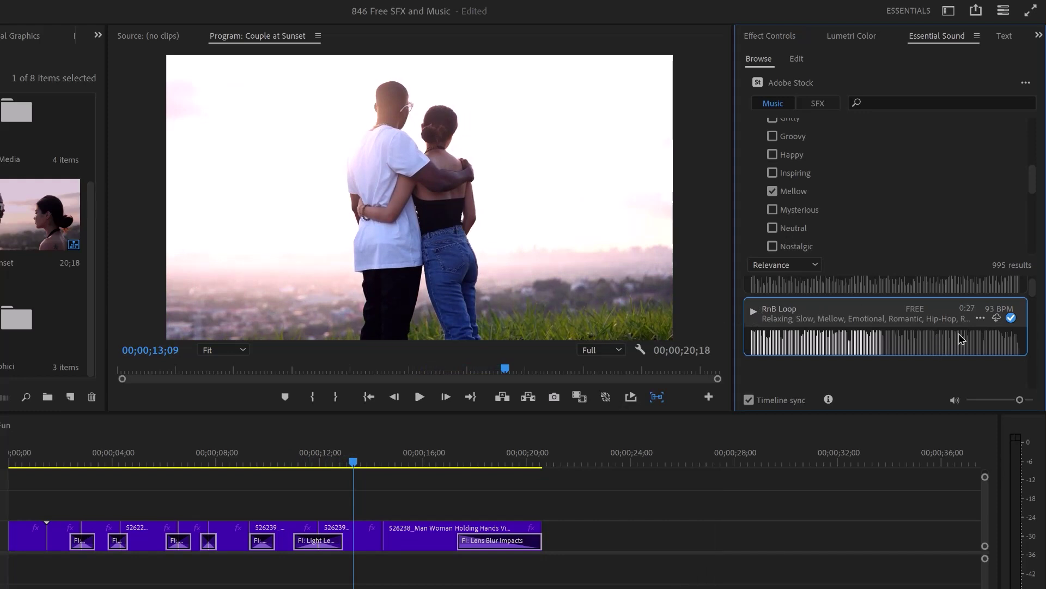
left_click(928, 341)
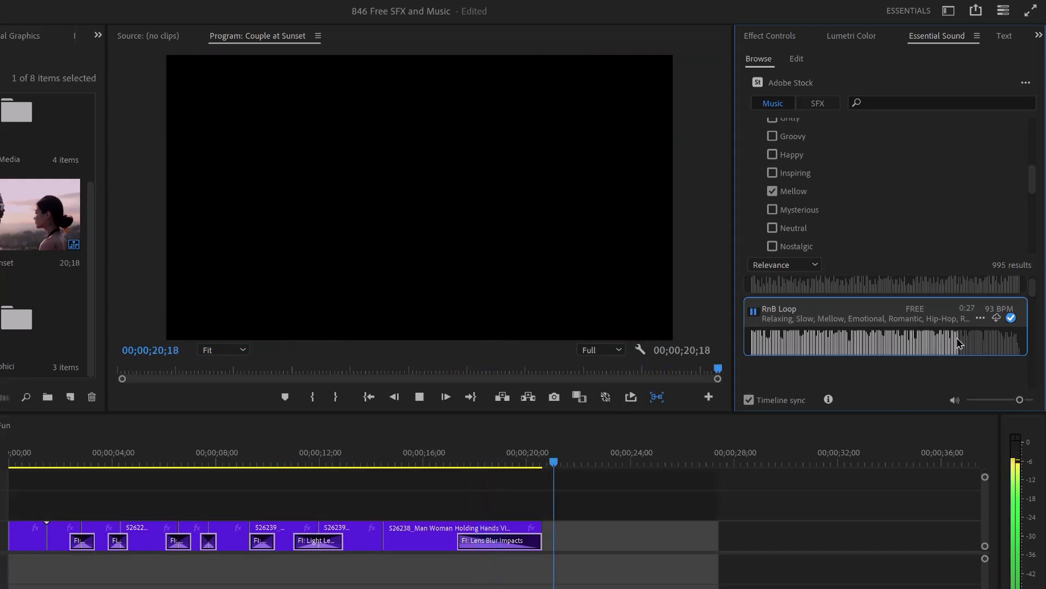
left_click(989, 342)
left_click(827, 344)
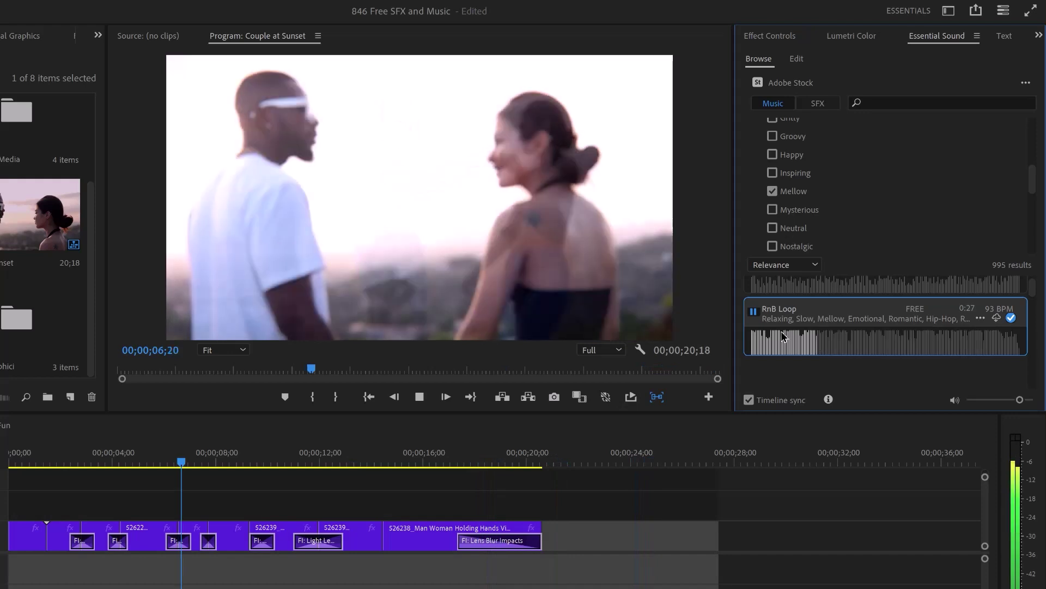
left_click(754, 312)
left_click(754, 312)
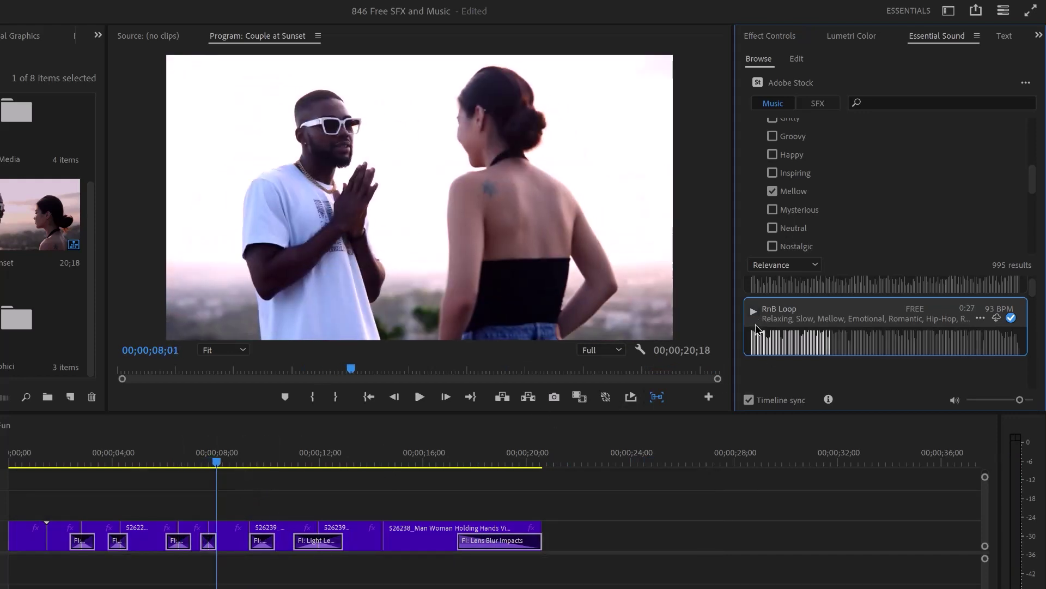
left_click(754, 312)
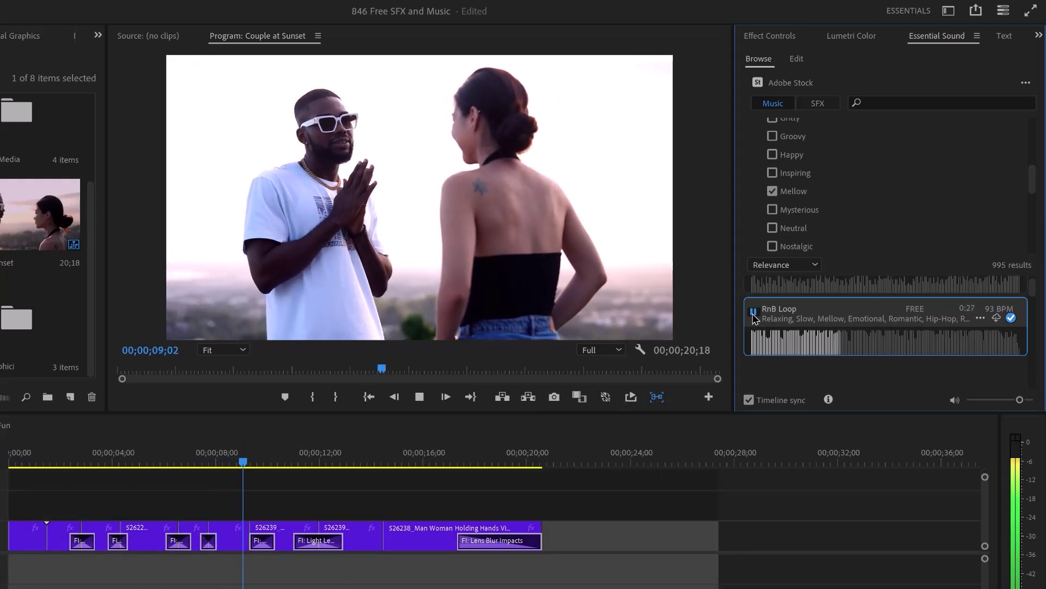
left_click_drag(248, 467, 339, 464)
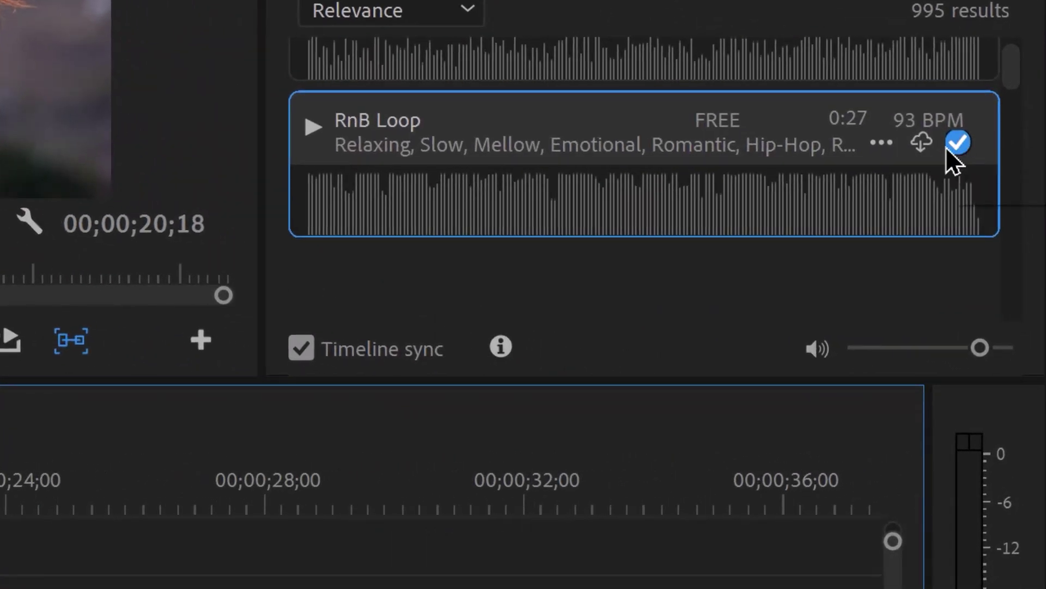
left_click(877, 142)
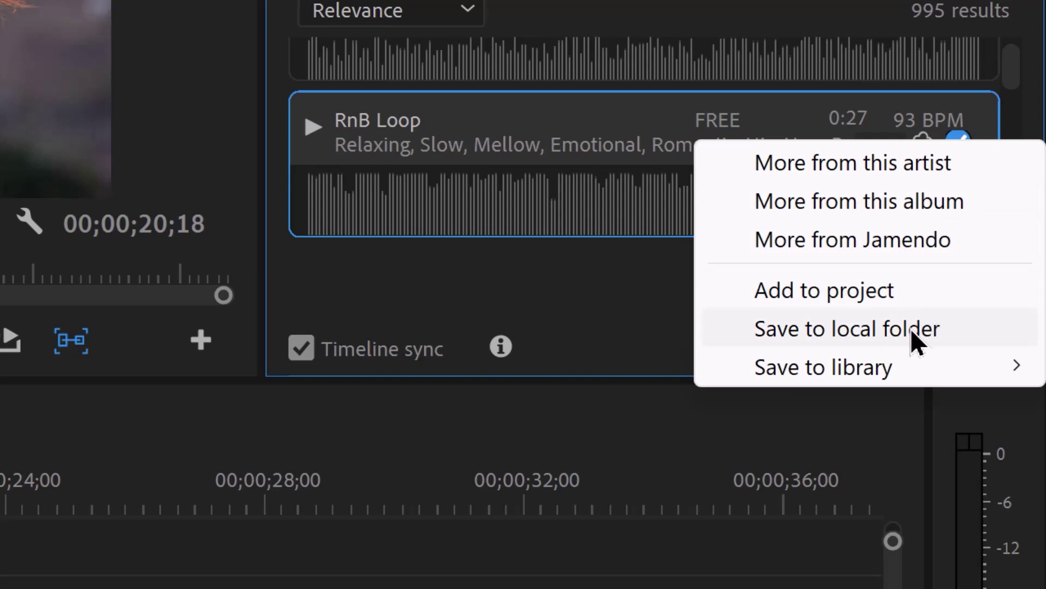
mouse_move(918, 365)
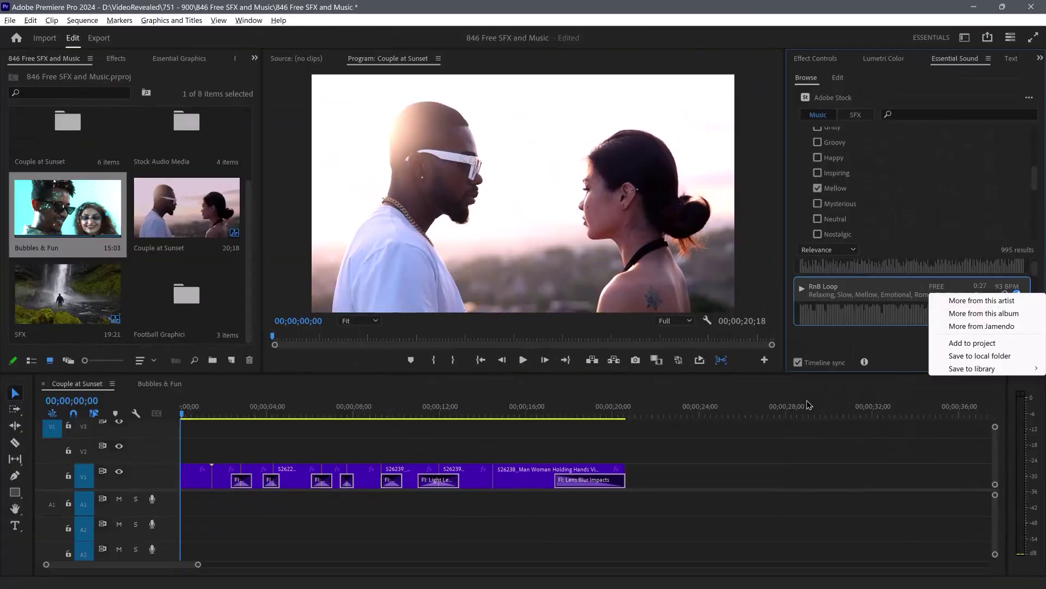
left_click(418, 530)
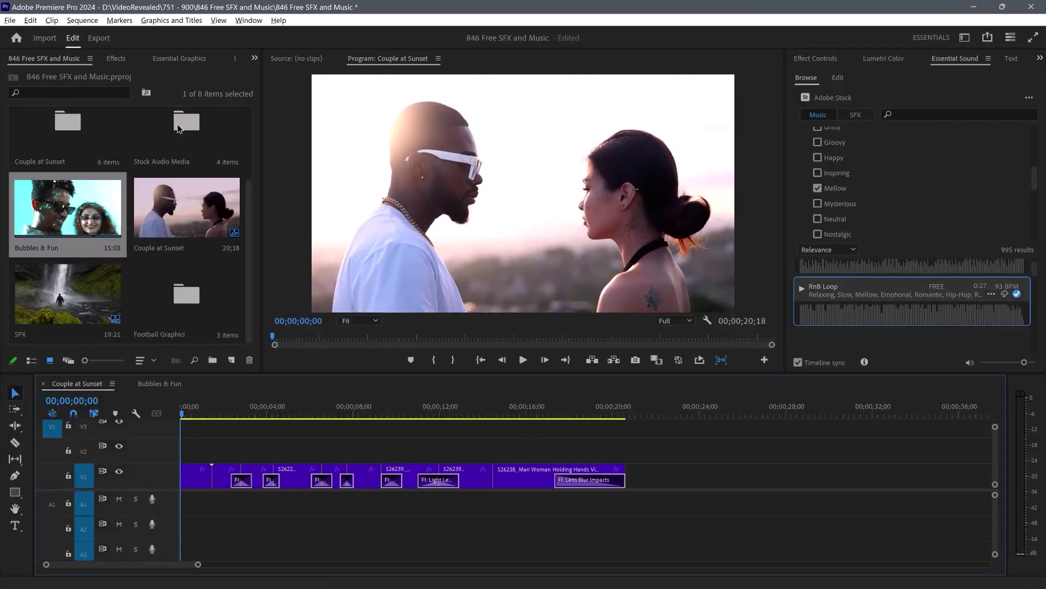
Place RnB Loop from the Stock Audio Media bin on track A1 at the sequence start, then play it back
double_click(202, 153)
left_click_drag(73, 170, 172, 509)
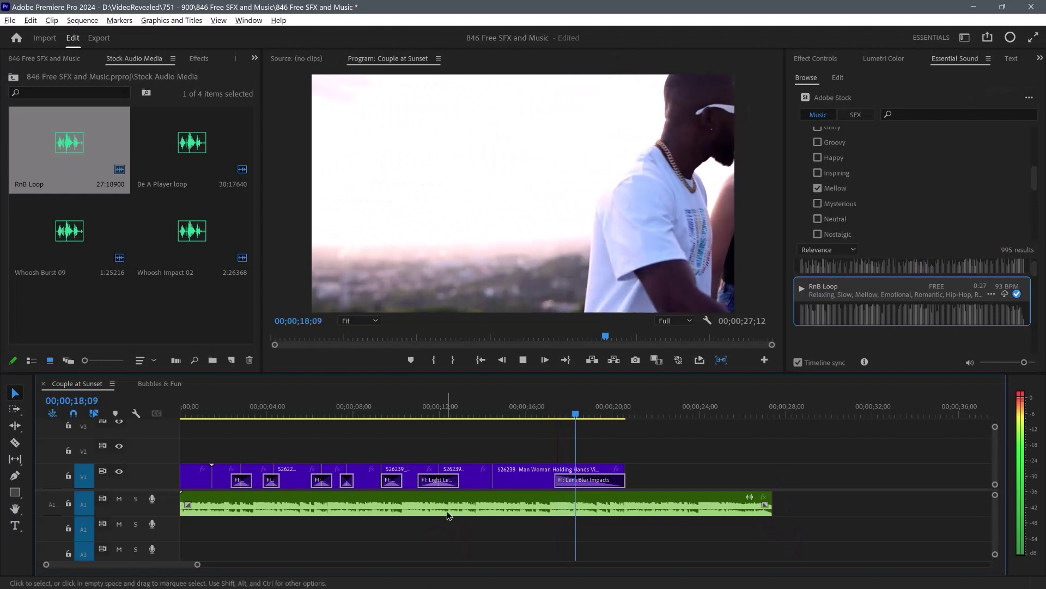
key("space")
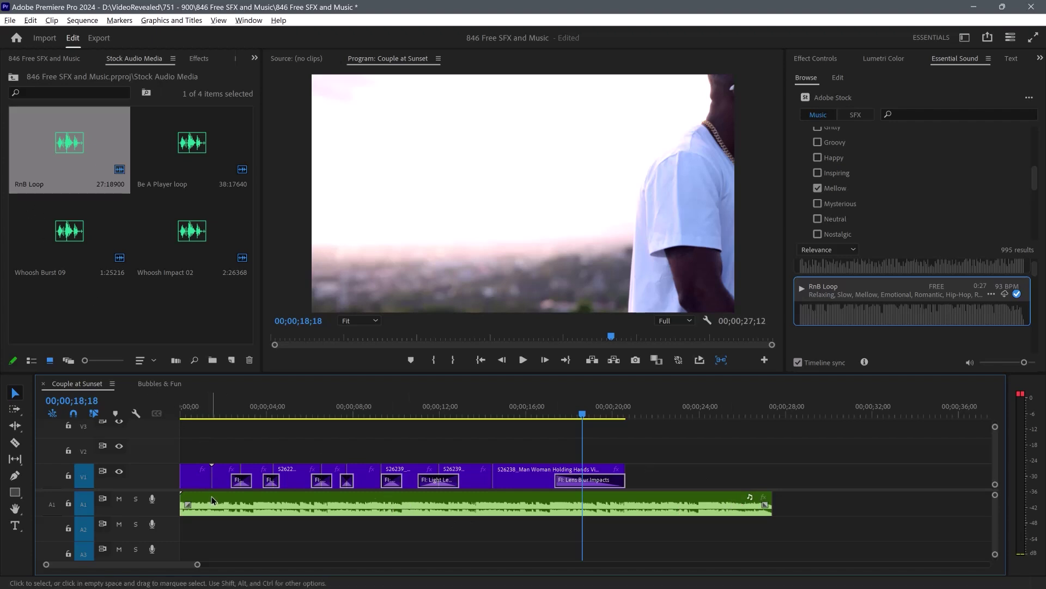
Try a second RnB Loop copy after the first, delete it, and switch to Bubbles & Fun
left_click_drag(202, 502, 799, 504)
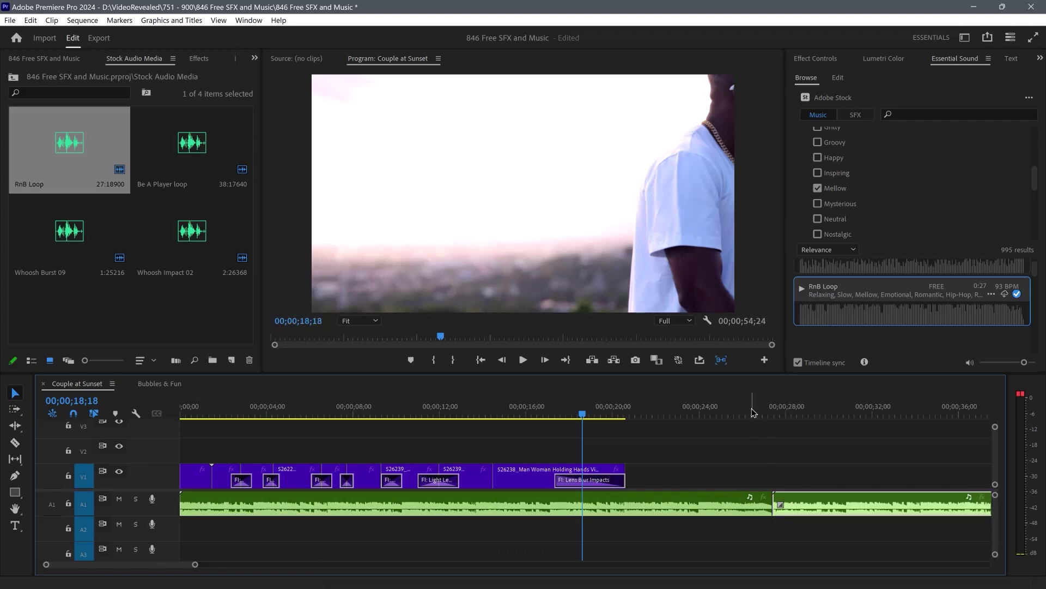
left_click(707, 413)
key("space")
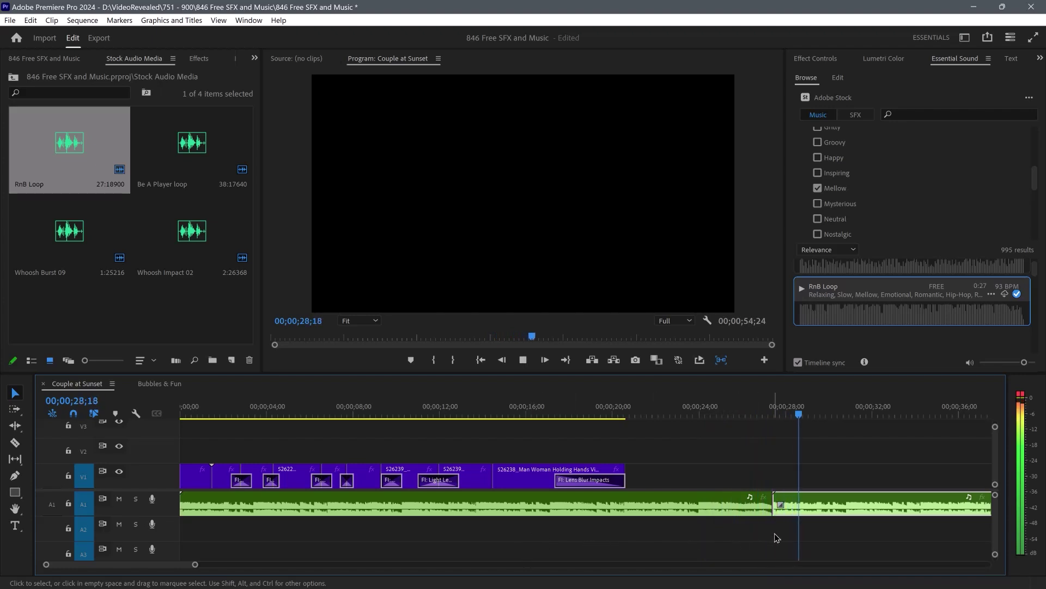
key("Delete")
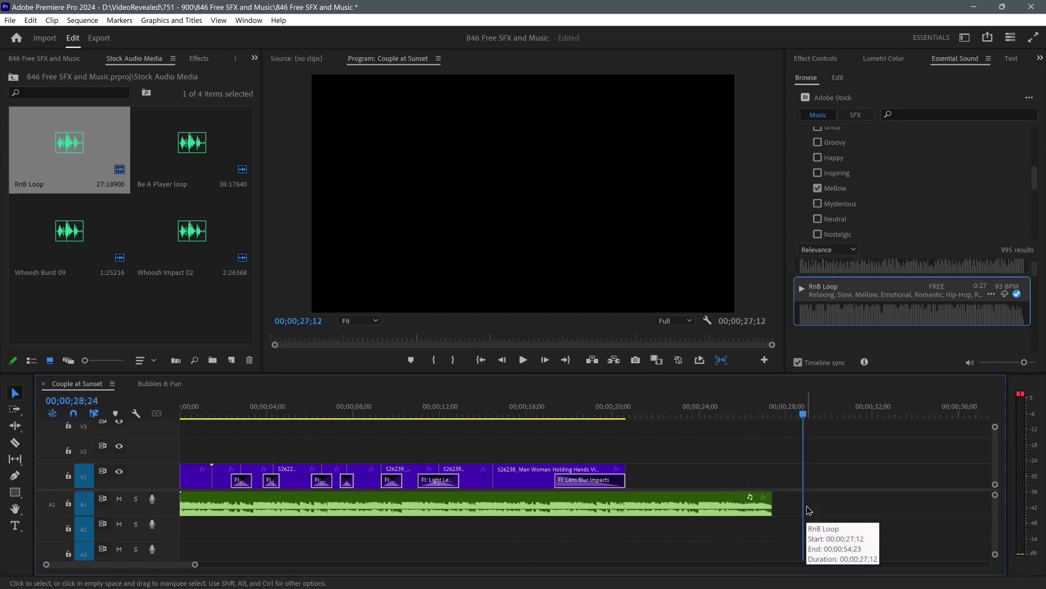
left_click(176, 384)
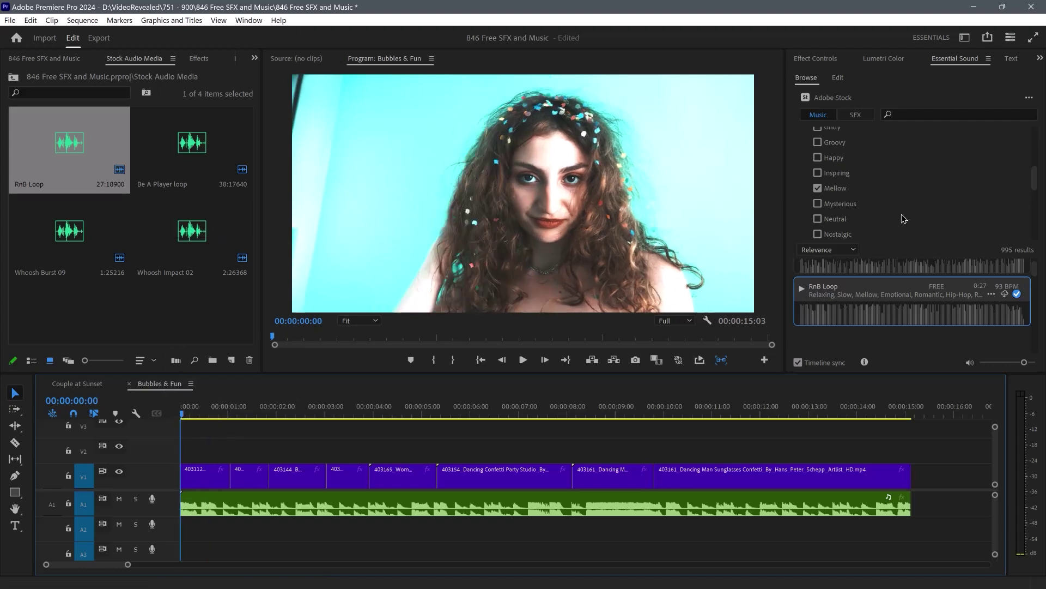
key("space")
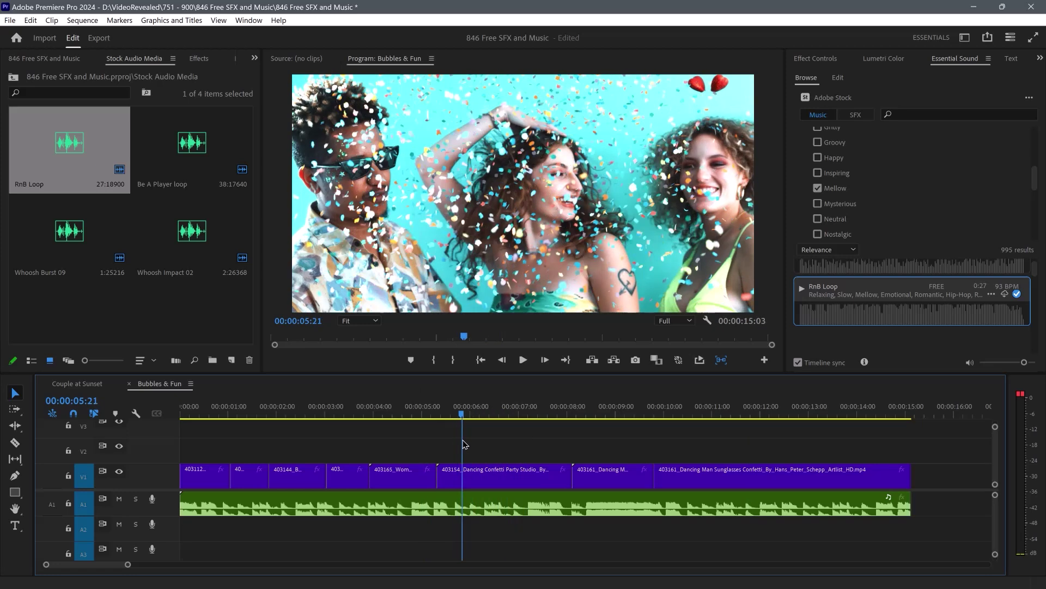
left_click(818, 189)
Filter sound effects to Crowd and preview Stadium Crowd 06 and Crowd Cheer and Applause 02
left_click(855, 116)
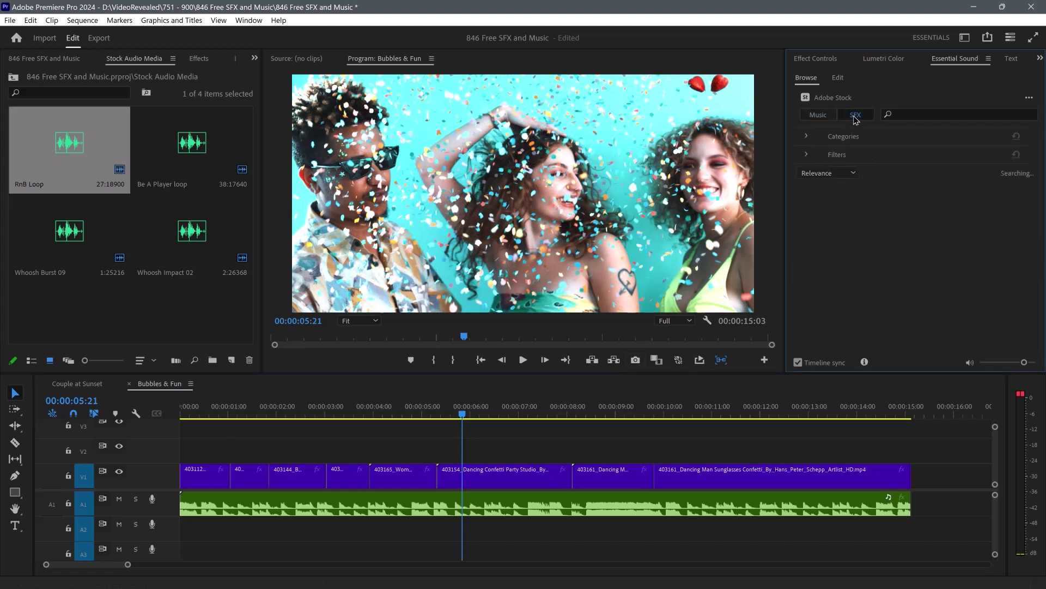
left_click(808, 136)
scroll(867, 187, "down", 1)
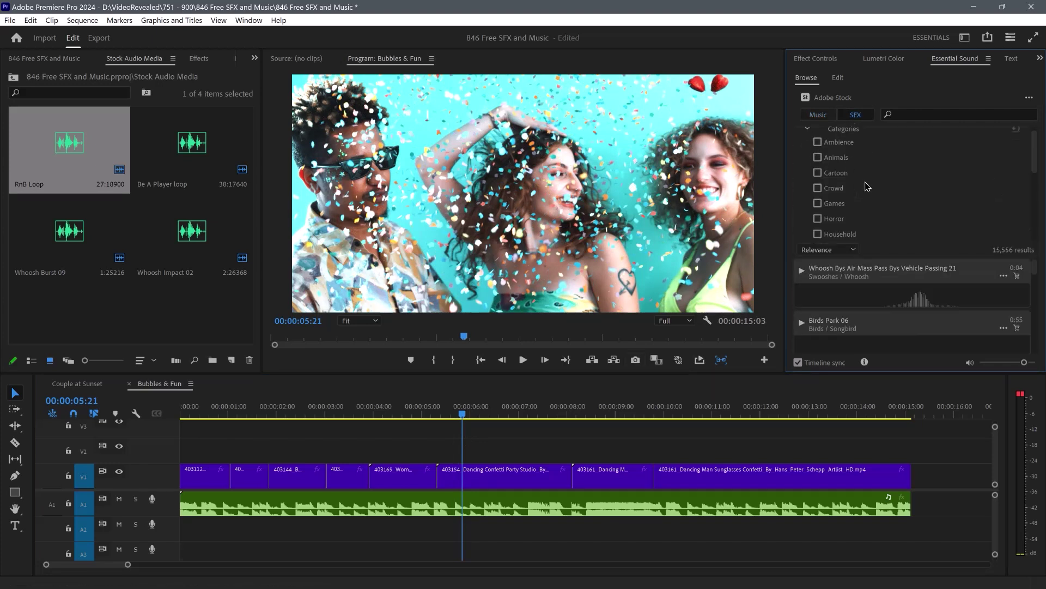
left_click(817, 188)
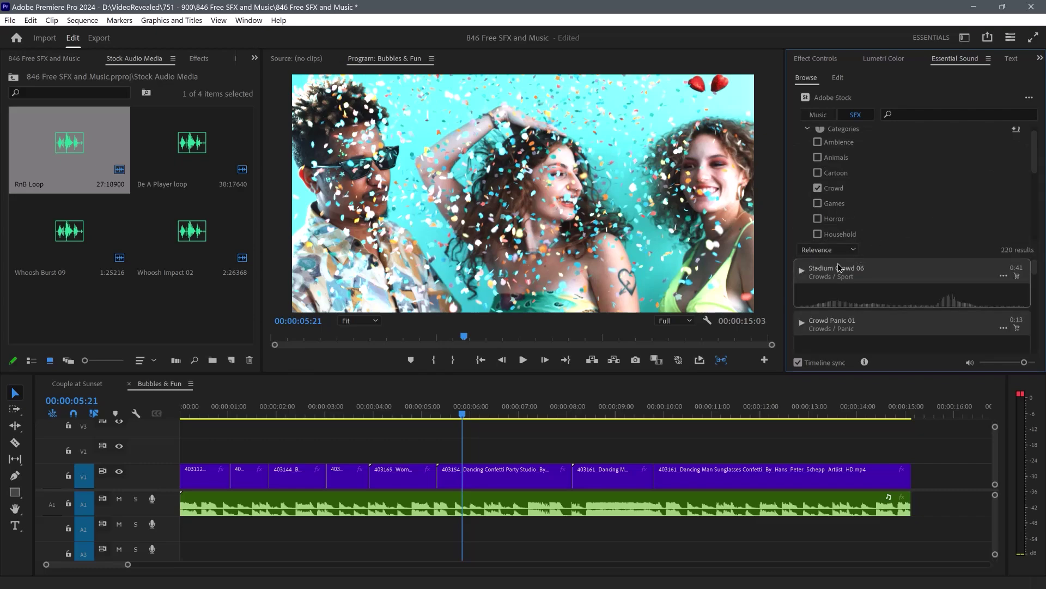
left_click(801, 271)
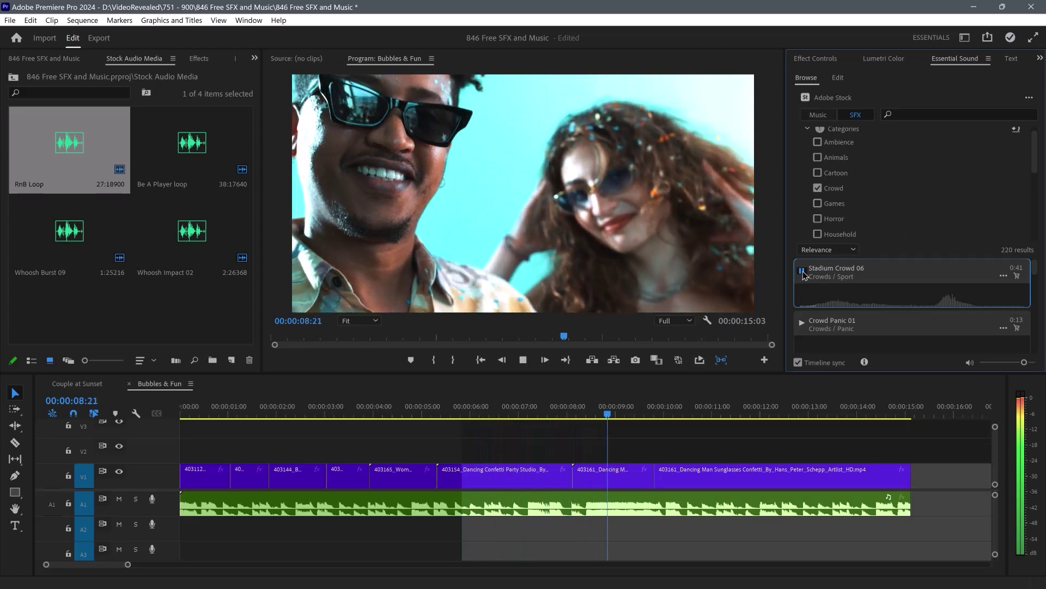
left_click(801, 271)
scroll(886, 277, "down", 1)
scroll(885, 278, "down", 2)
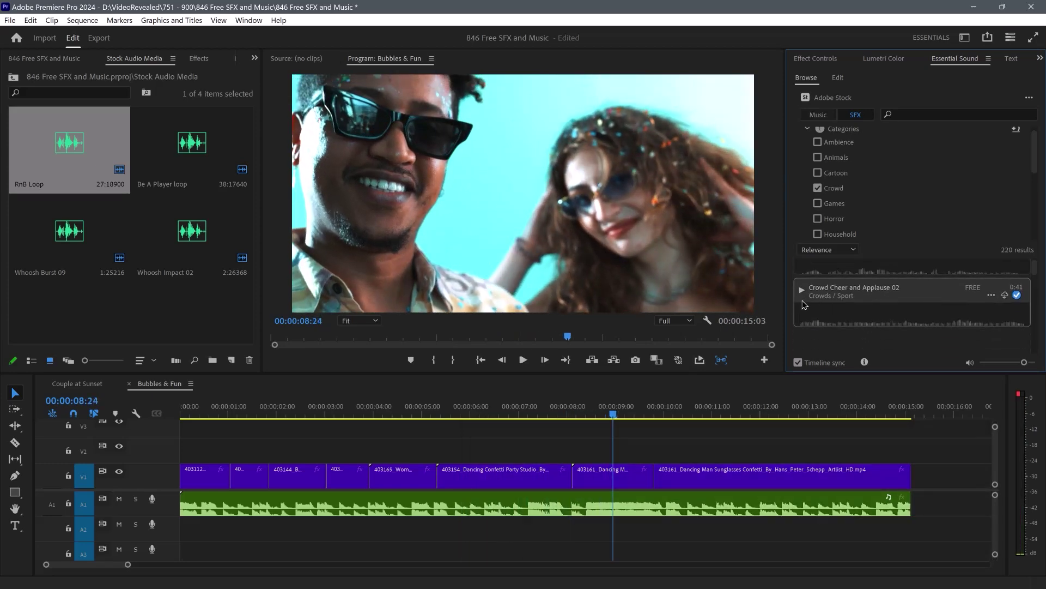
left_click(802, 291)
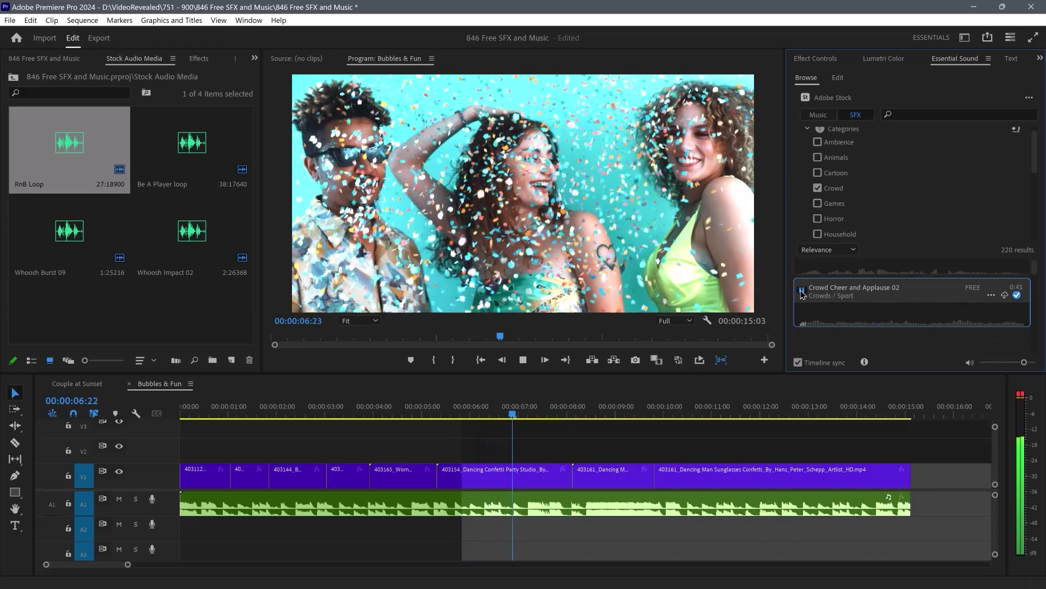
left_click(802, 292)
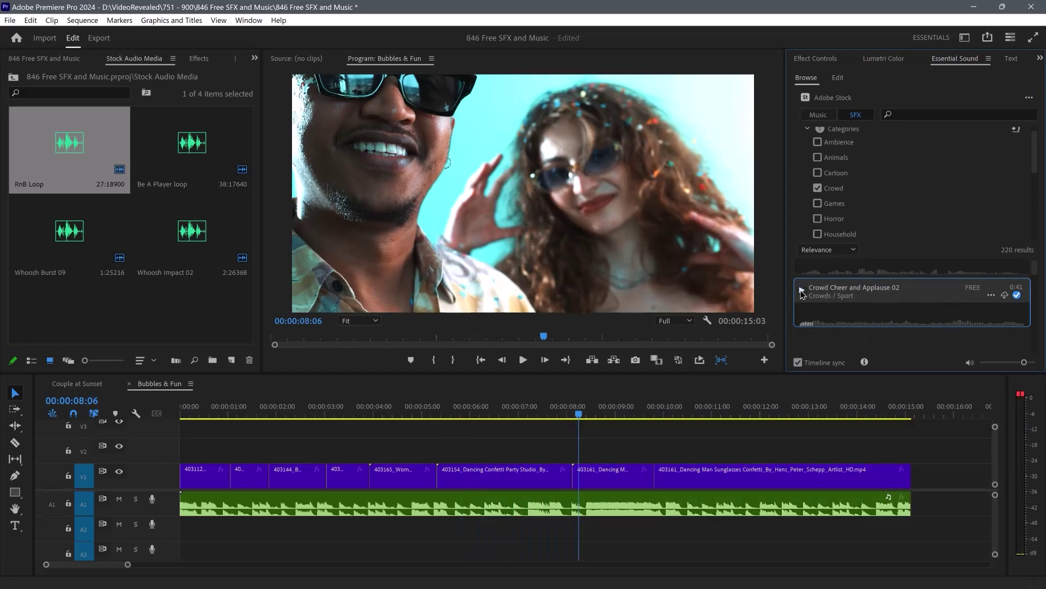
Add Crowd Cheer and Applause 02 to the project, place it on A2, and play from 00:00:05:20
left_click(991, 295)
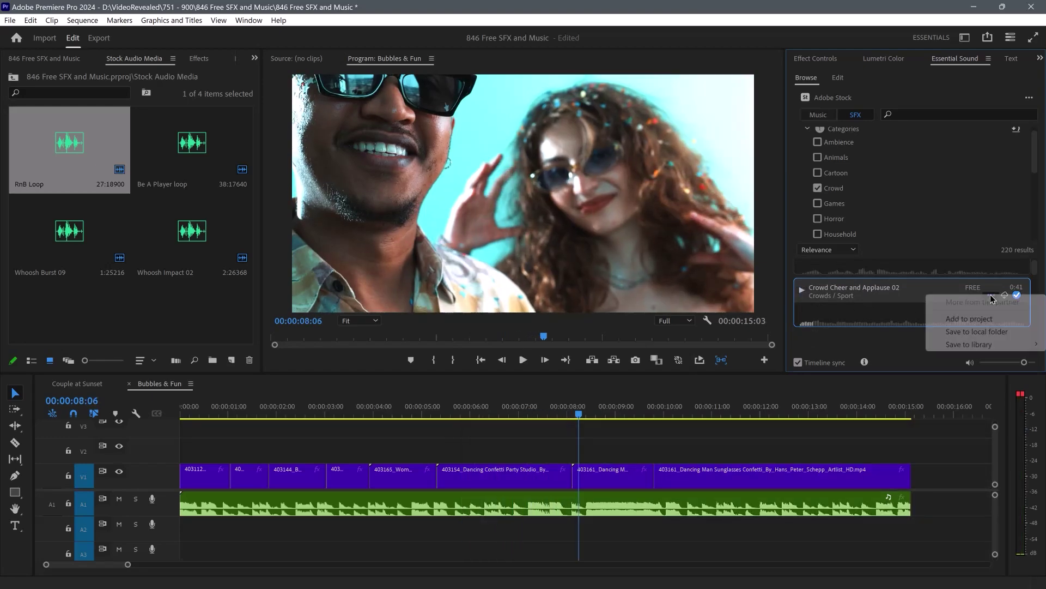
left_click(969, 319)
left_click_drag(78, 299, 457, 525)
left_click(445, 412)
key("space")
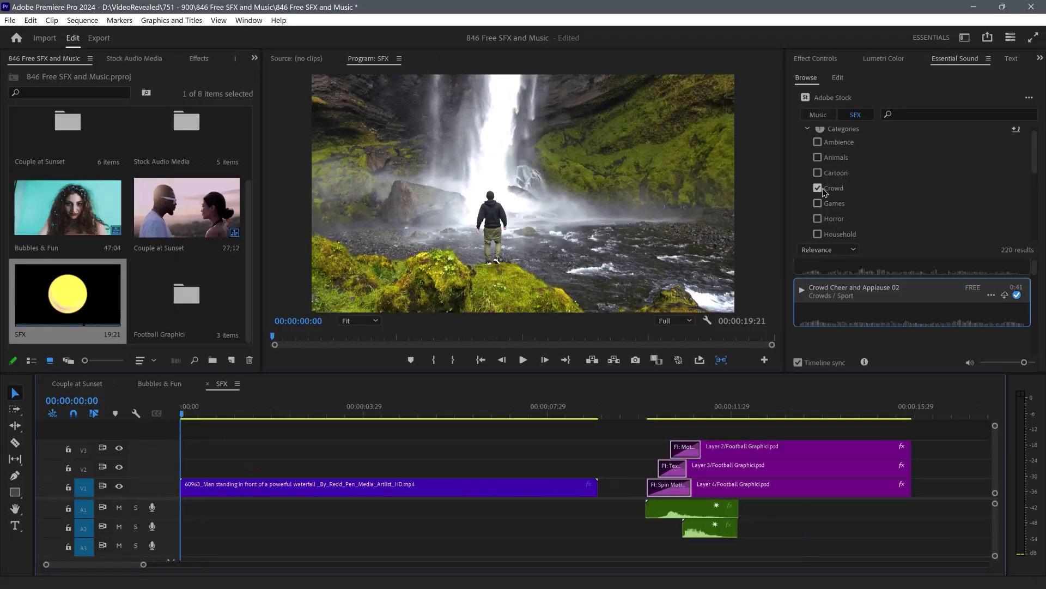
Swap the Crowd filter for Ambience and run a 'waterfall' sound effect search
left_click(824, 190)
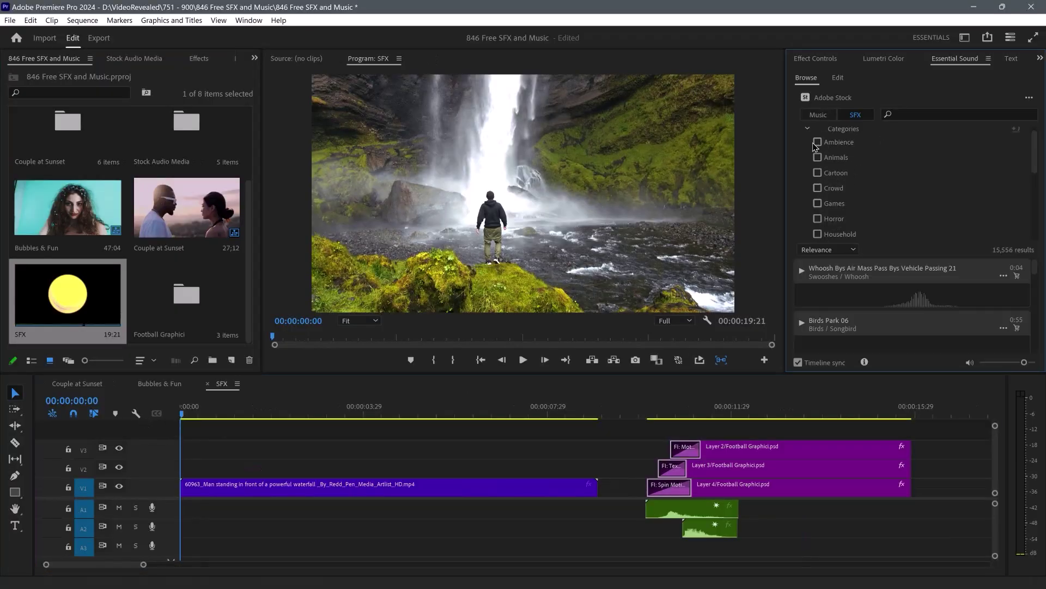
left_click(816, 142)
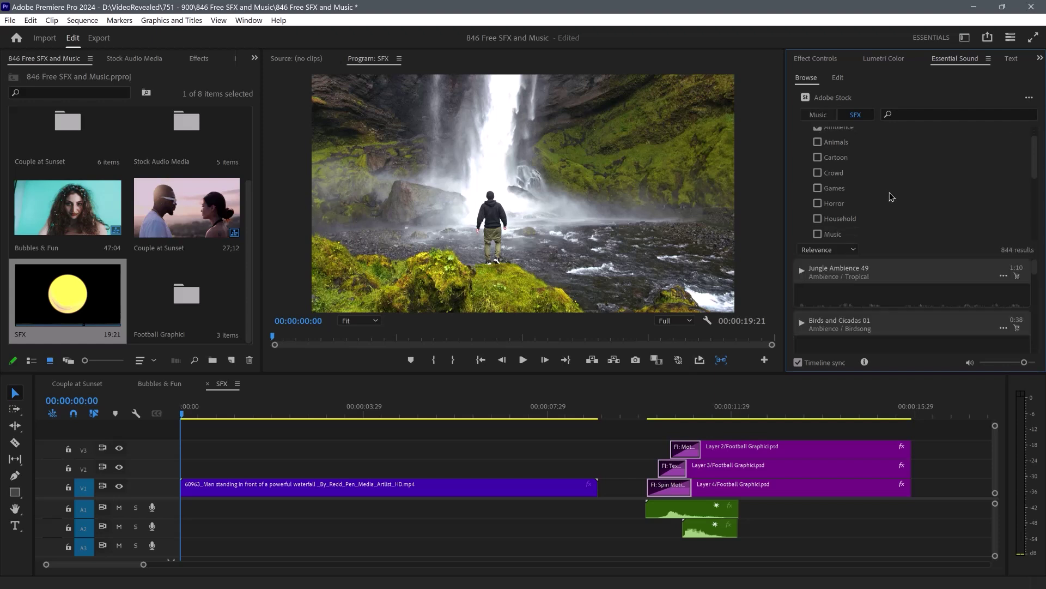
scroll(910, 267, "down", 2)
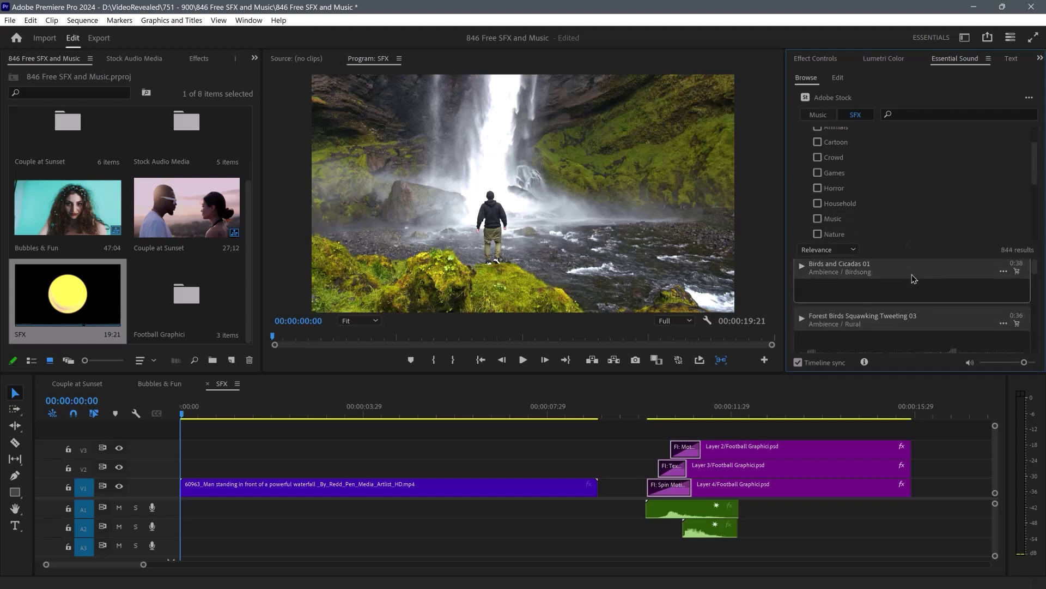
scroll(913, 279, "down", 1)
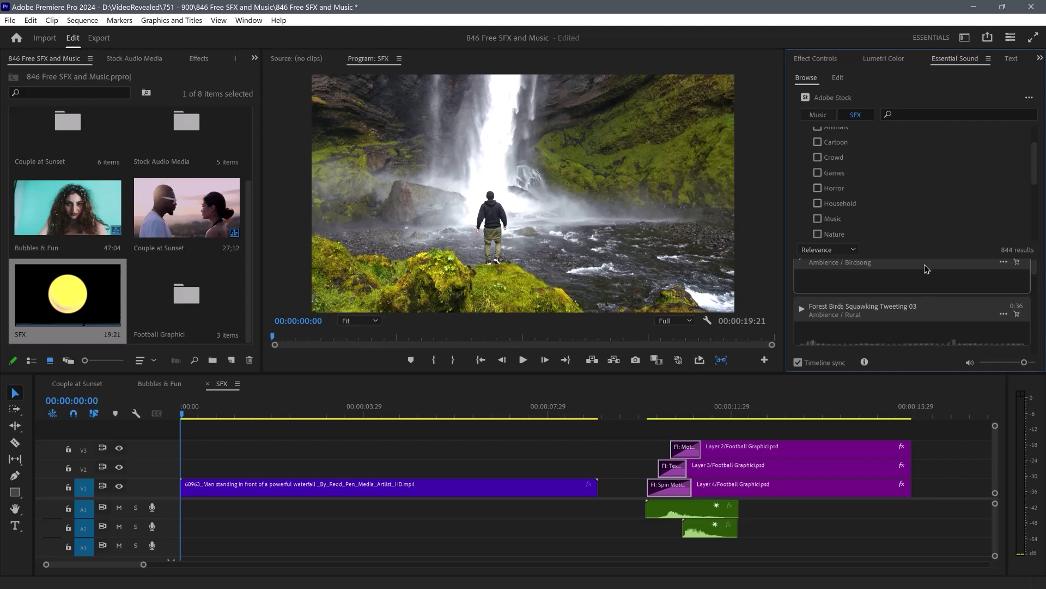
scroll(896, 188, "up", 1)
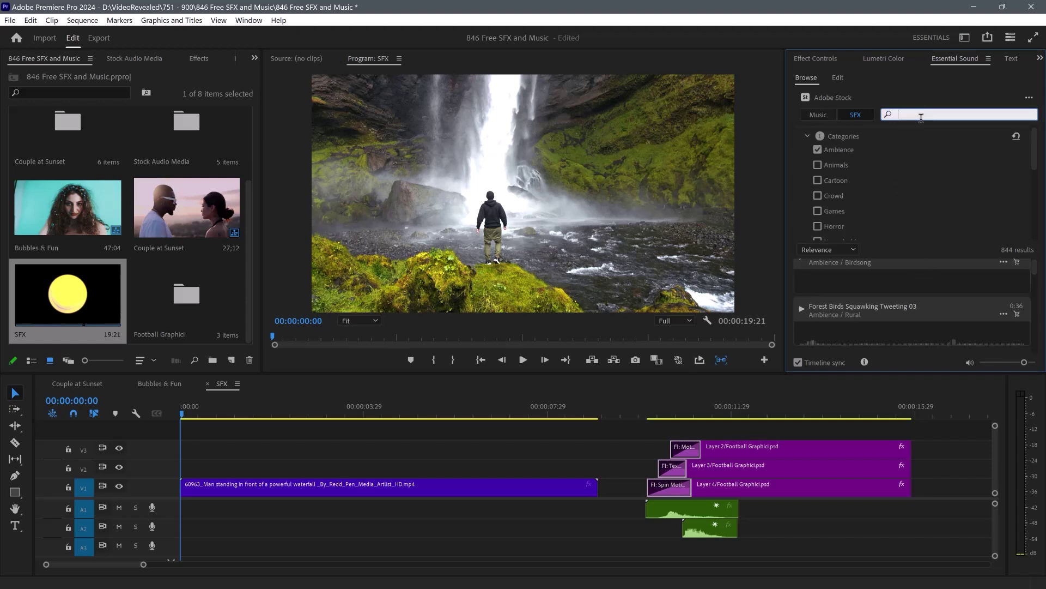
key("Return")
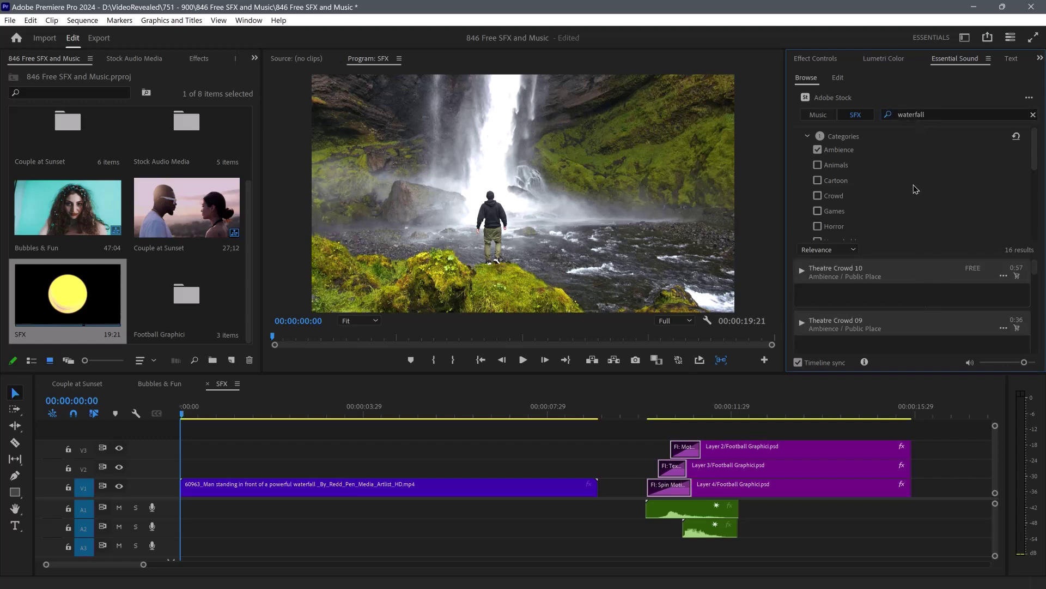
Clear the Ambience filter and preview Water Roar 04, Heavy Water Flow 07 and Water Roar 03
left_click(819, 150)
scroll(877, 183, "down", 3)
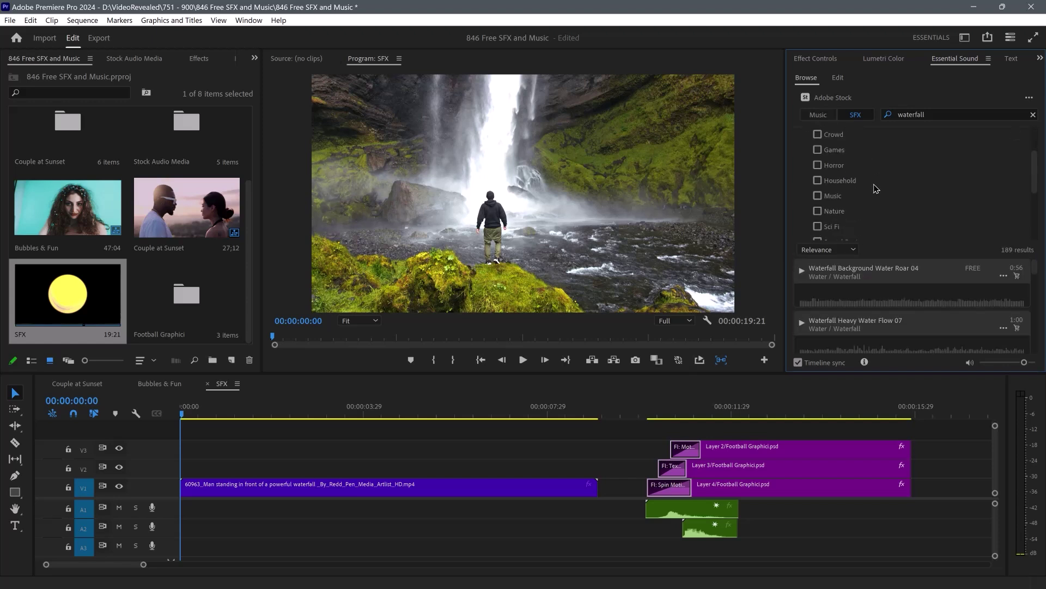
scroll(876, 196, "down", 4)
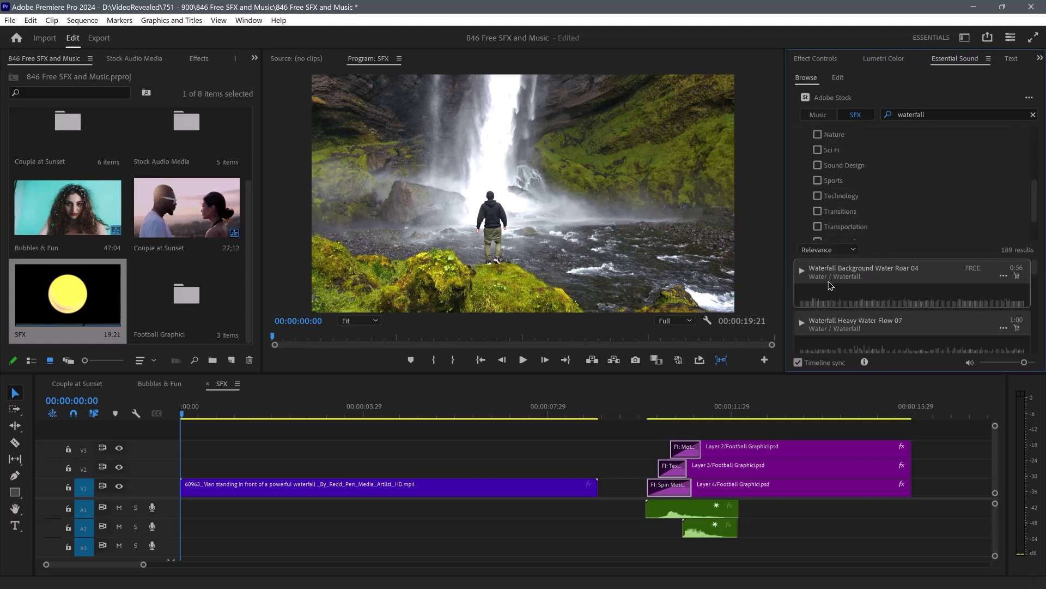
left_click(802, 269)
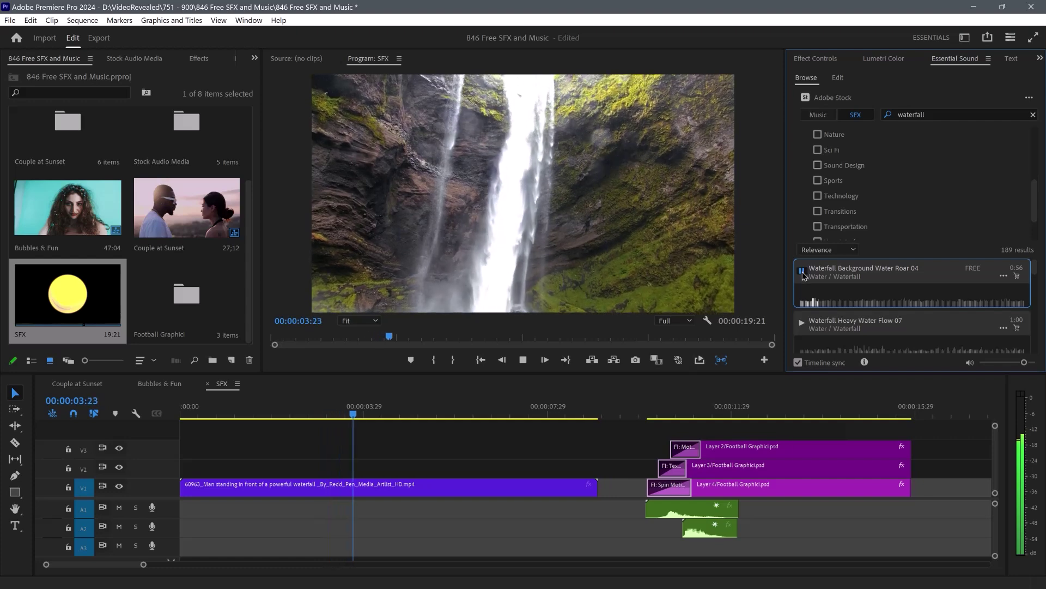
left_click(802, 269)
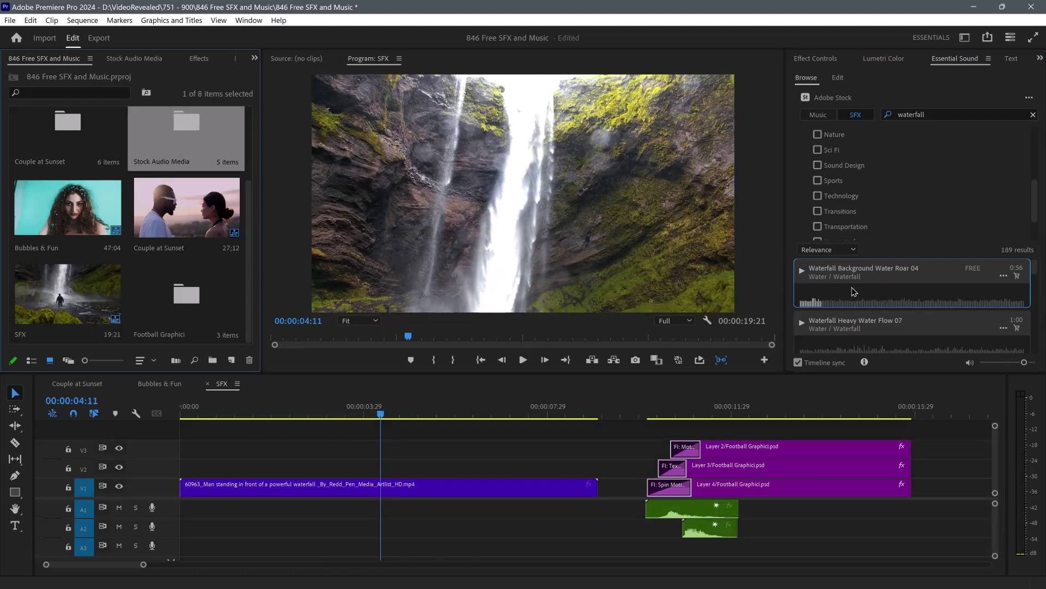
scroll(826, 280, "down", 1)
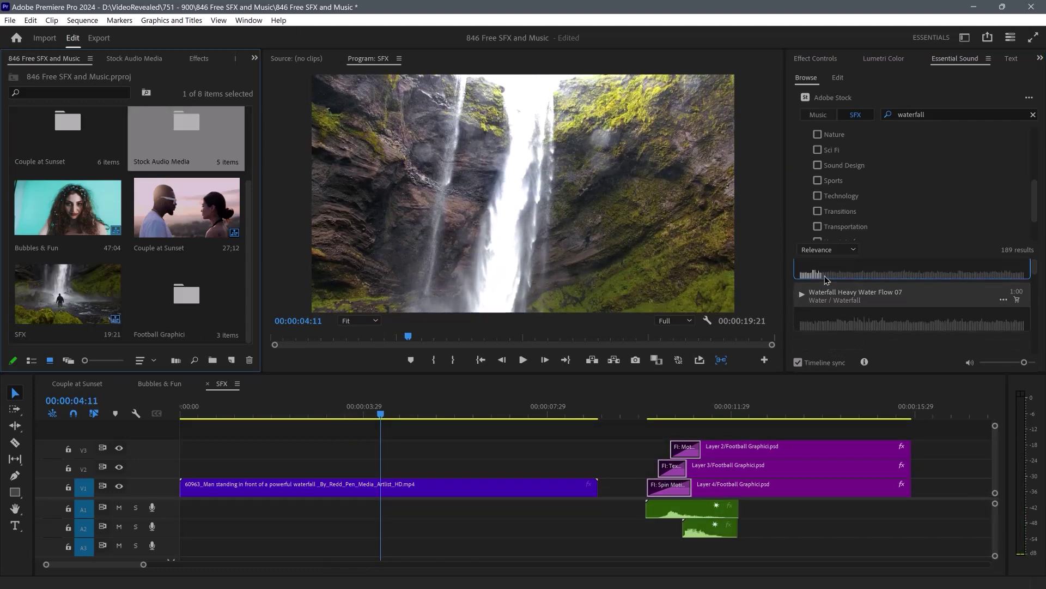
left_click(803, 295)
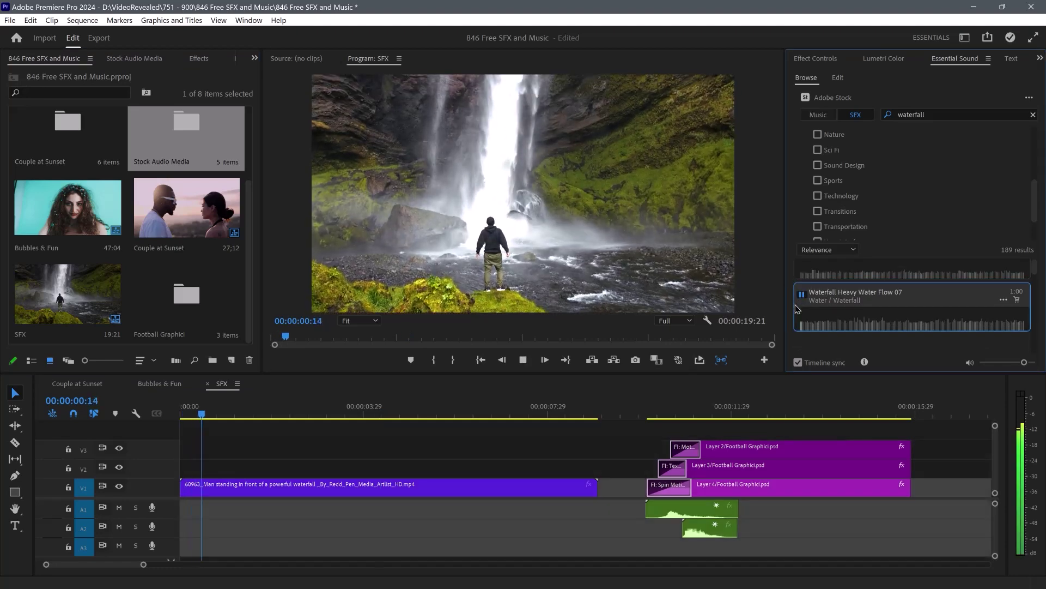
scroll(803, 303, "down", 2)
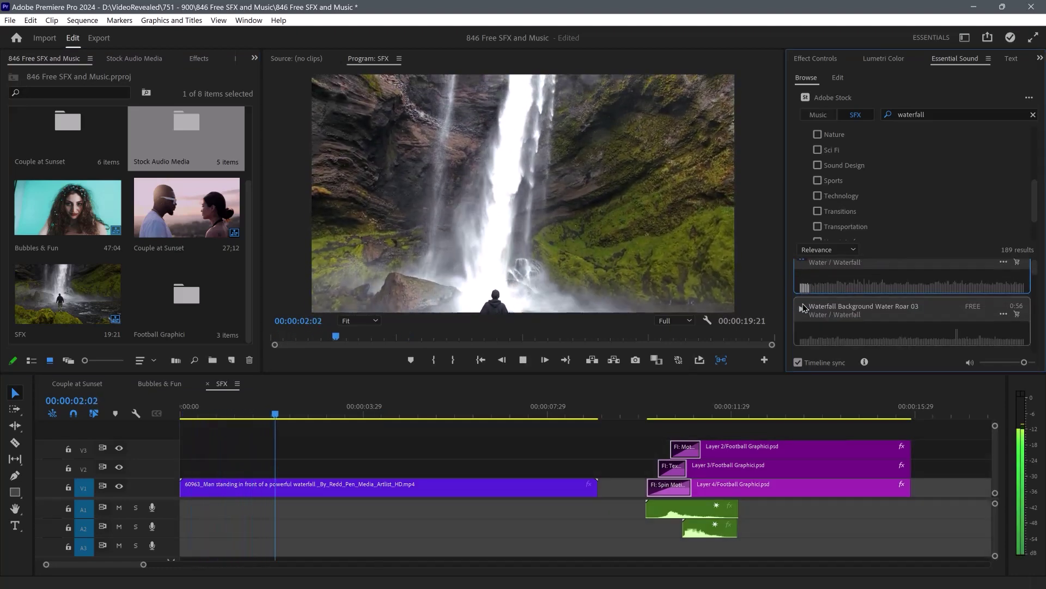
left_click(802, 300)
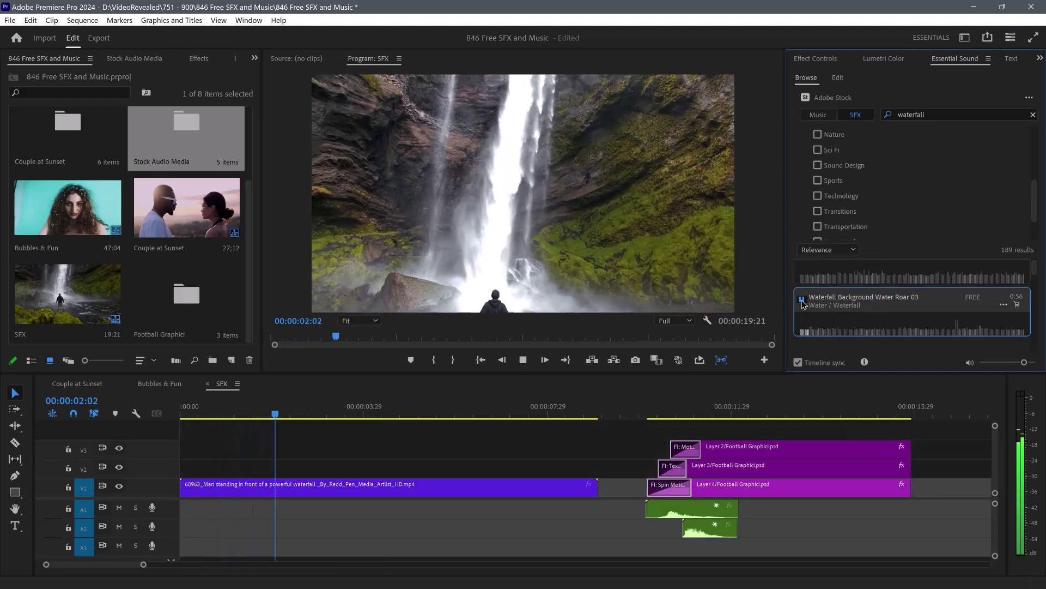
left_click(802, 300)
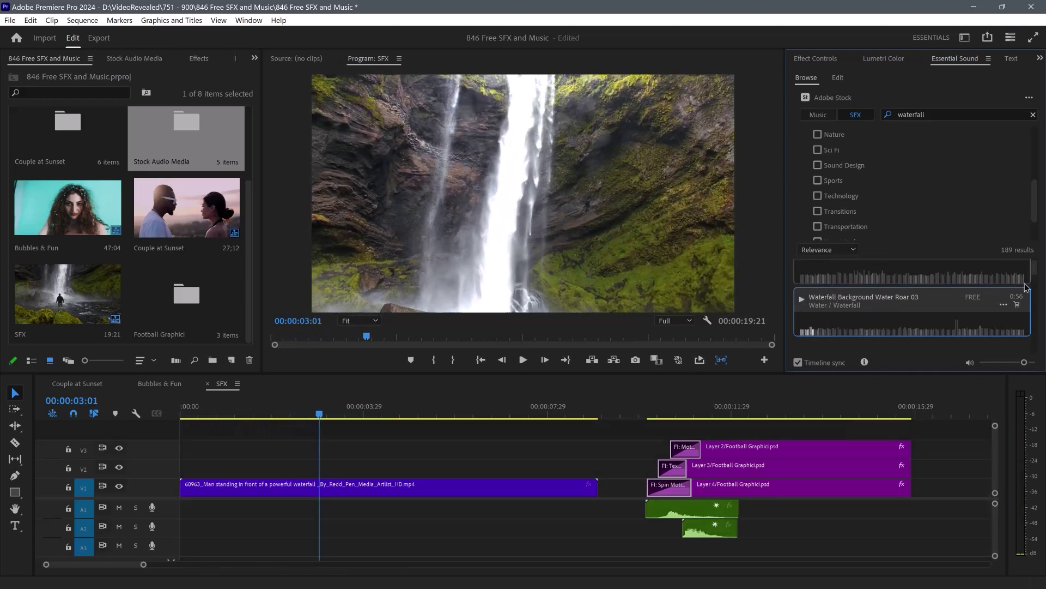
Search sound effects for 'whoosh' and preview Whoosh Combo of Impacts Bys 04 and Air Whoosh High End Ascending Short 09
left_click(633, 414)
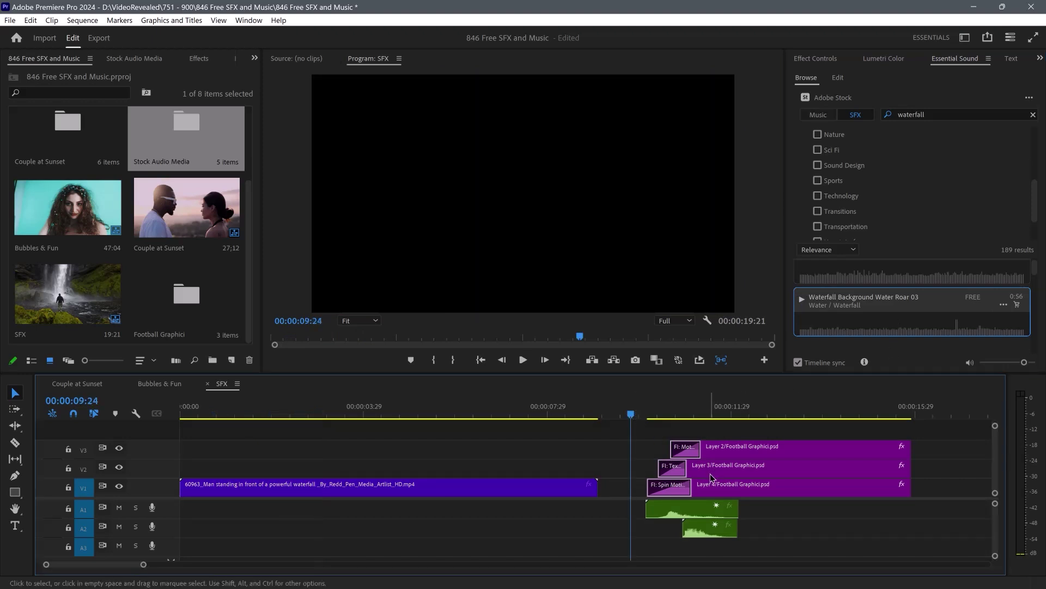
double_click(901, 115)
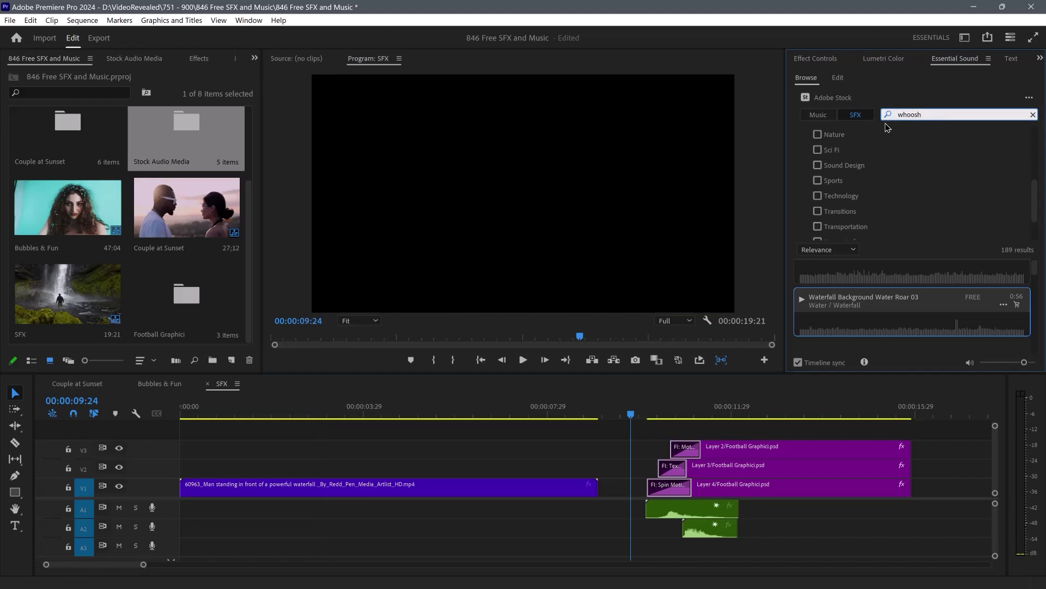
type("whoosh")
key("Return")
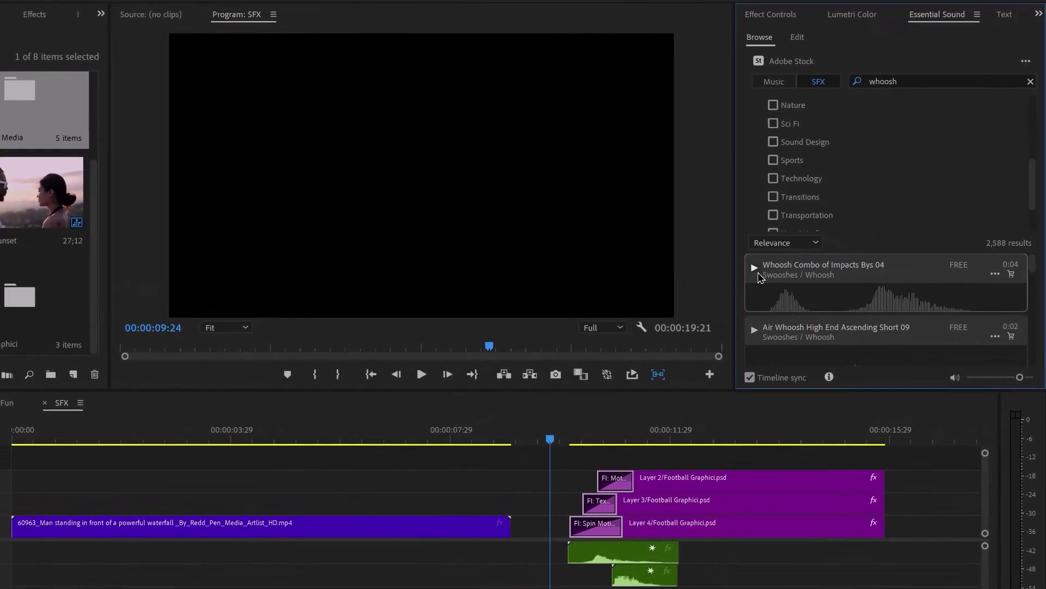
left_click(802, 269)
left_click(796, 349)
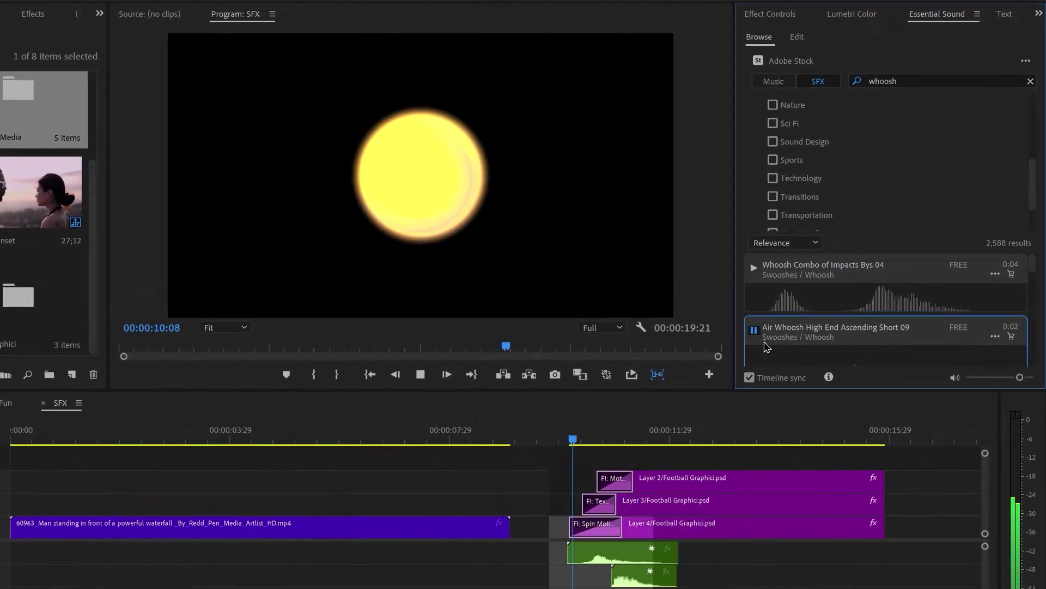
Replay the Bad Dogs graphic animation, then select the FI: Motion Camera transition and scrub its start
left_click(559, 436)
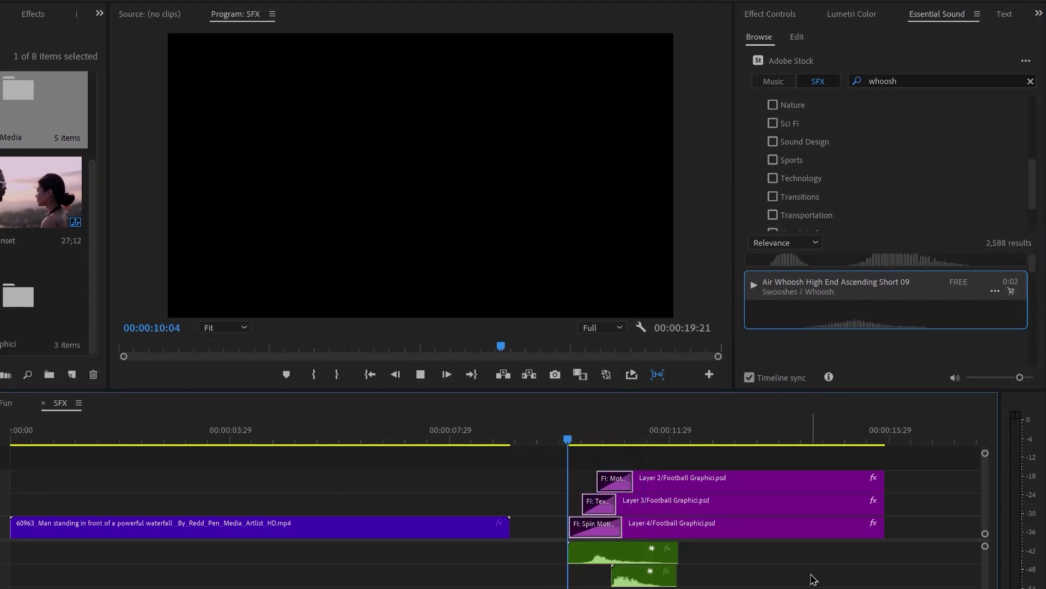
key("space")
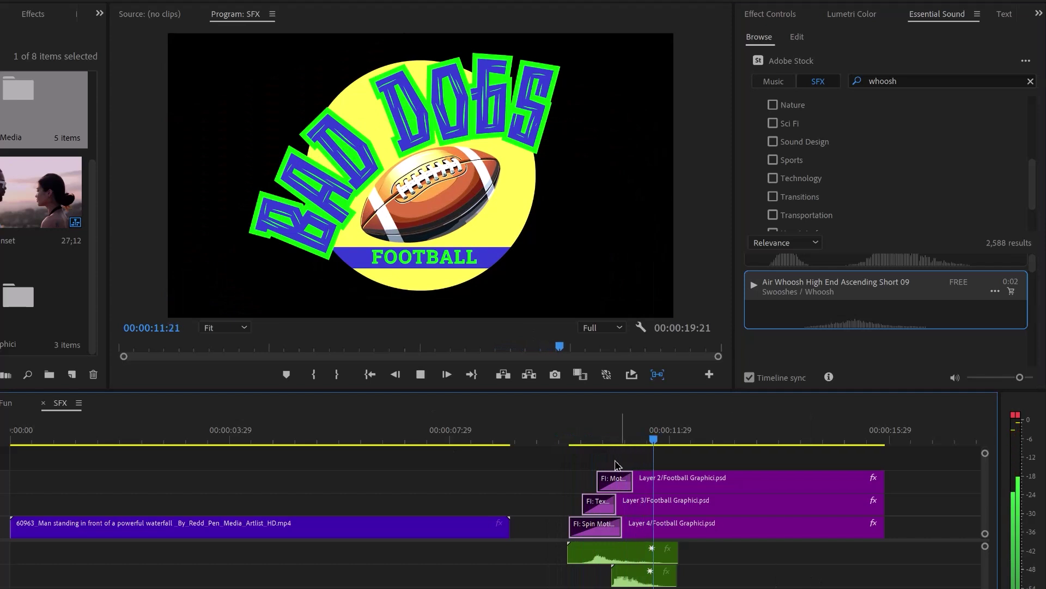
key("space")
key("space")
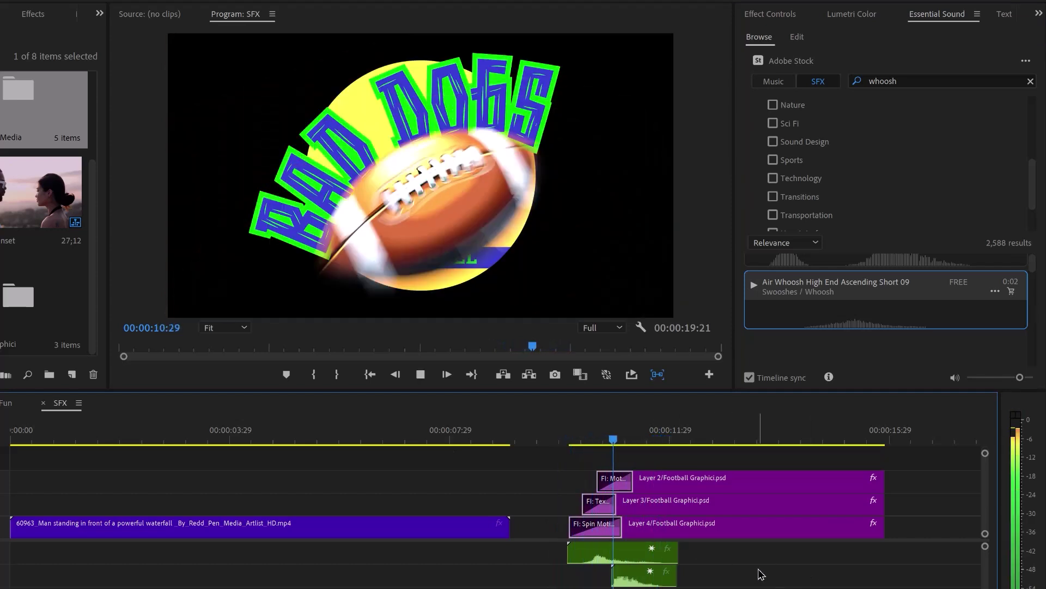
key("space")
left_click(633, 552)
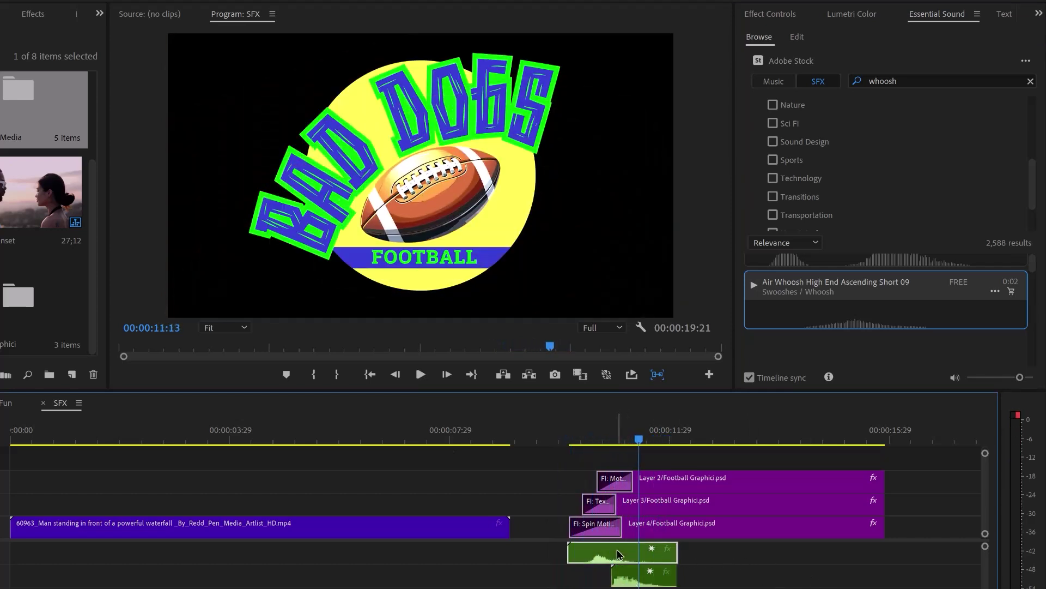
left_click(554, 422)
key("space")
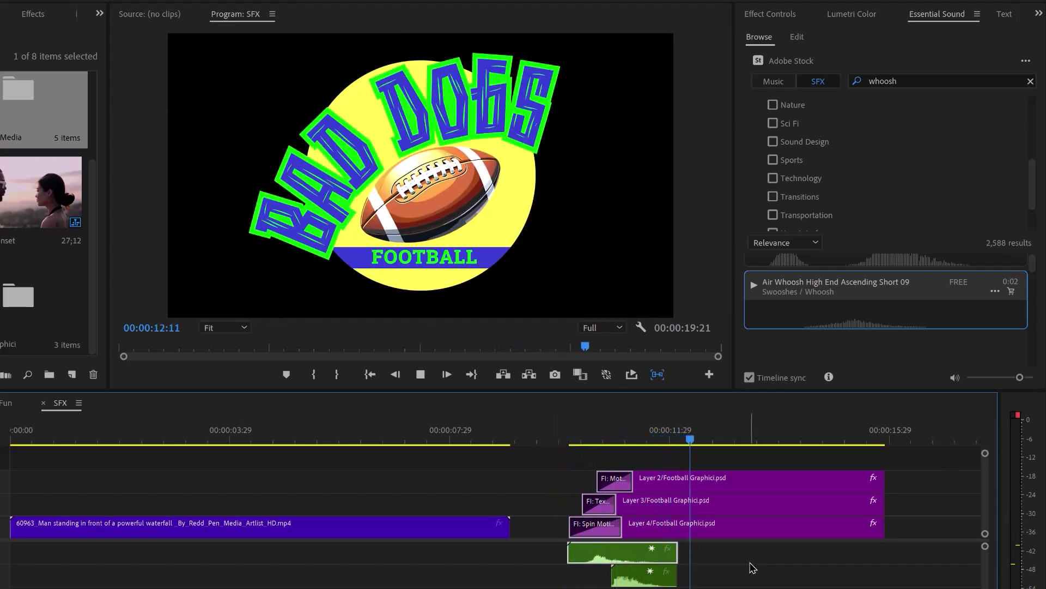
left_click(609, 484)
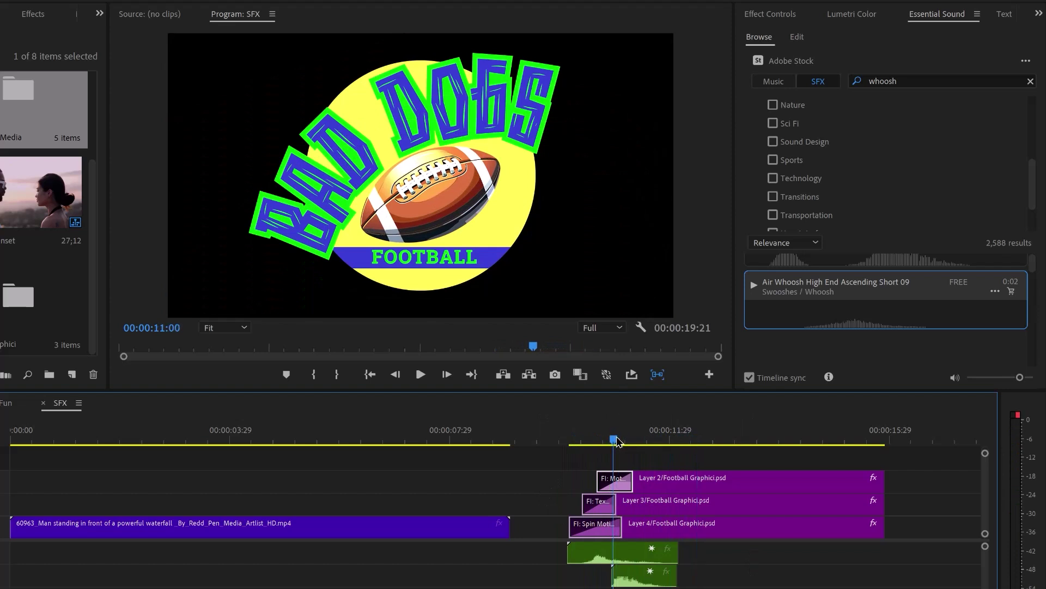
mouse_move(618, 442)
left_mouse_down()
mouse_move(601, 442)
mouse_move(614, 440)
left_mouse_up()
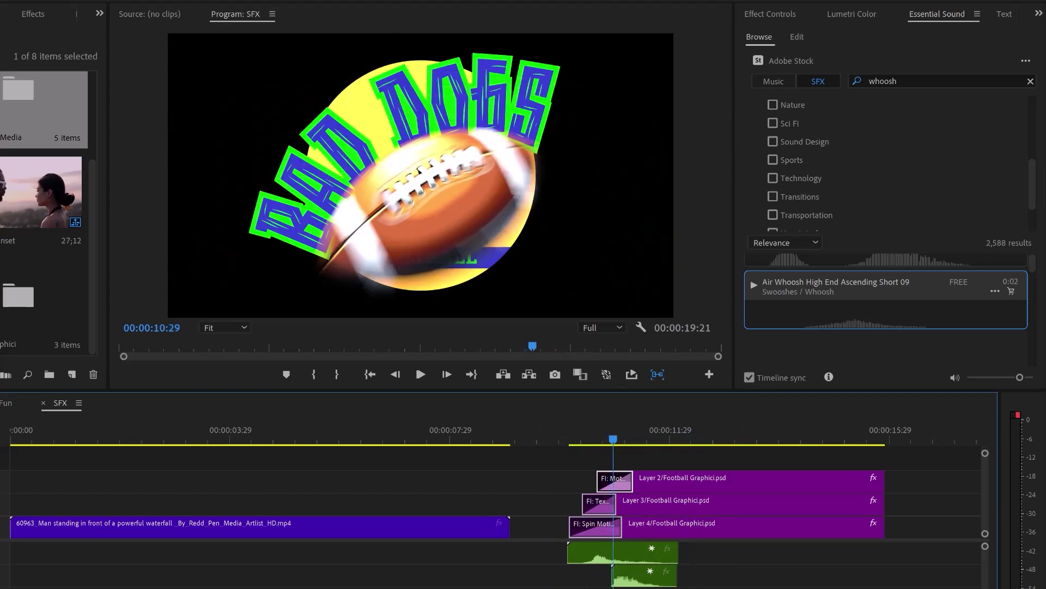
Show the FI: Motion Camera transition in Effect Controls and scrub back to 00:00:10:11
left_click(791, 17)
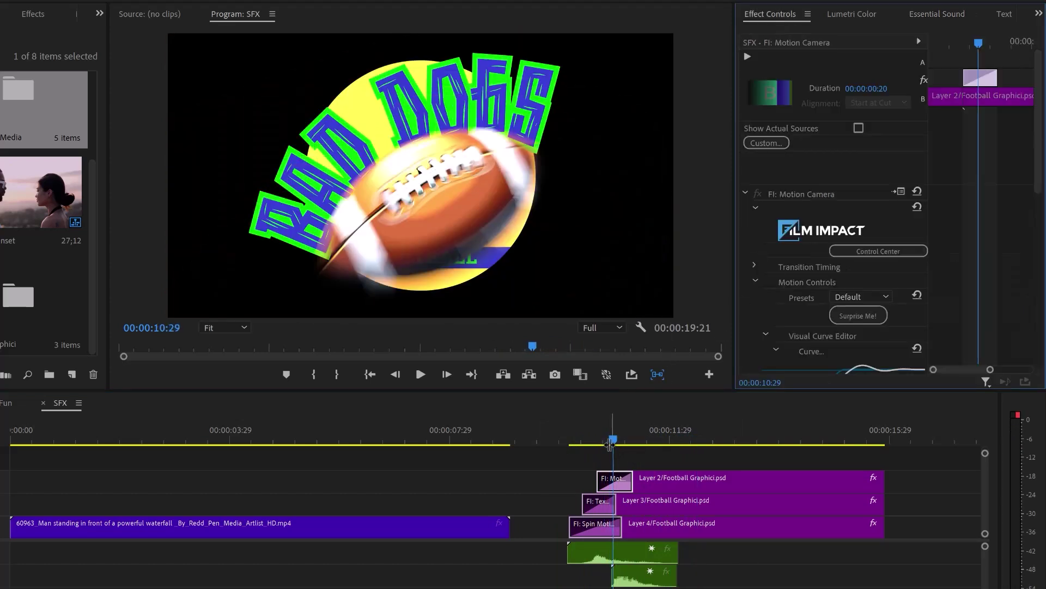
left_click_drag(610, 444, 558, 442)
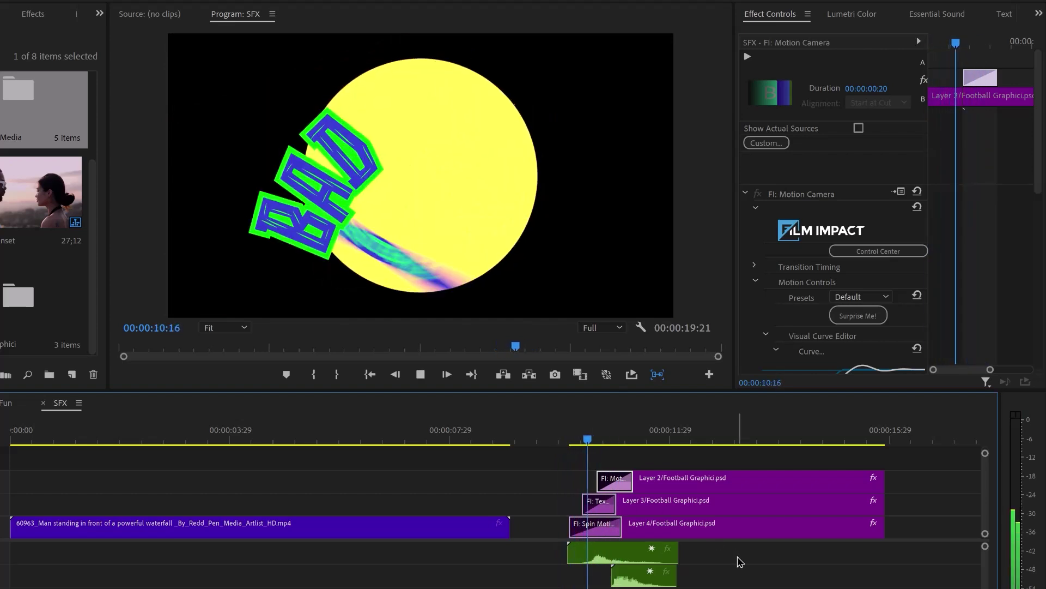